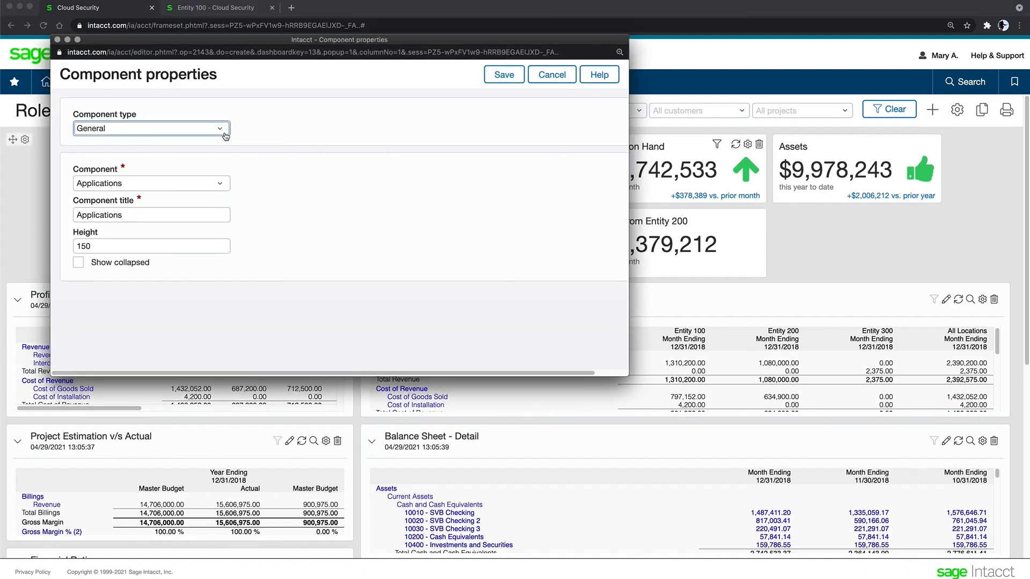
- Review the available component types and the components offered under the General type
click(224, 134)
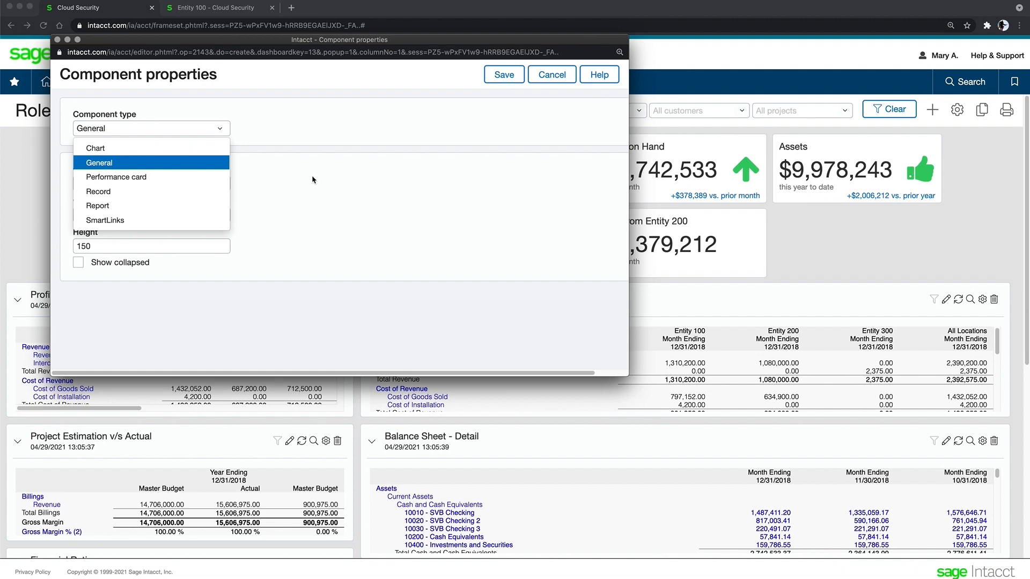
click(184, 162)
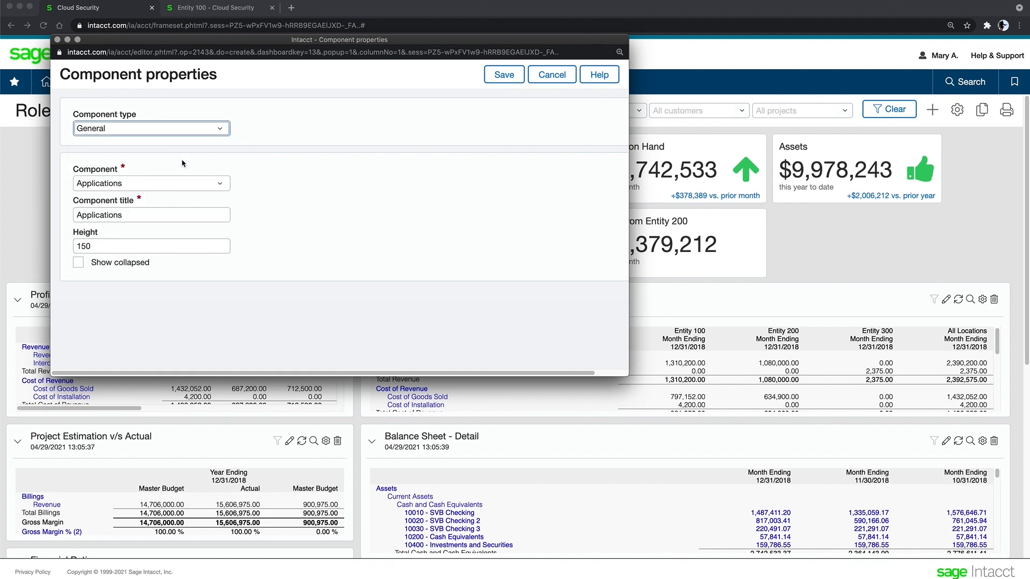
click(221, 184)
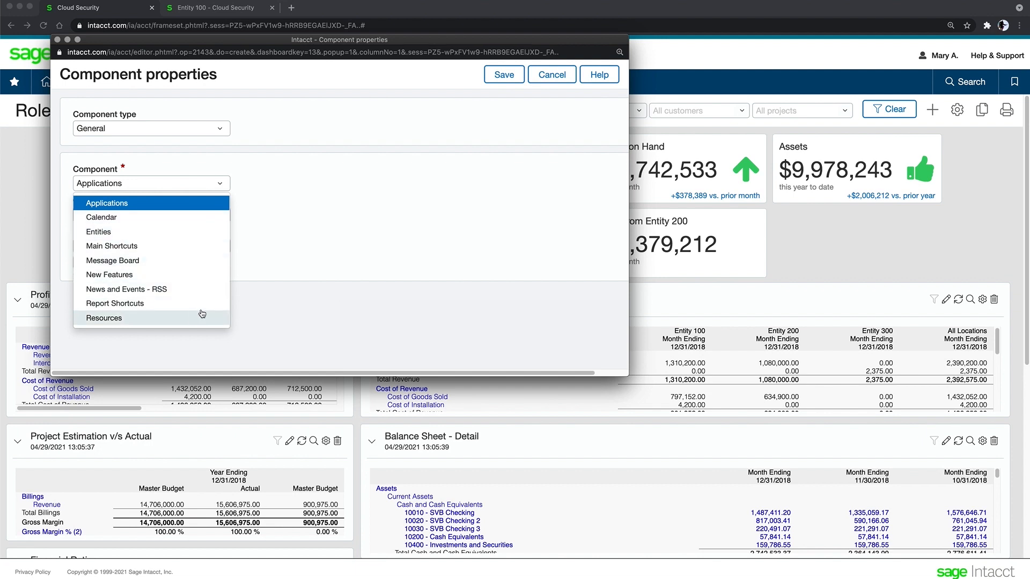
click(294, 227)
- Switch the component type to Chart and browse the available financial chart components without choosing one
click(217, 129)
click(183, 148)
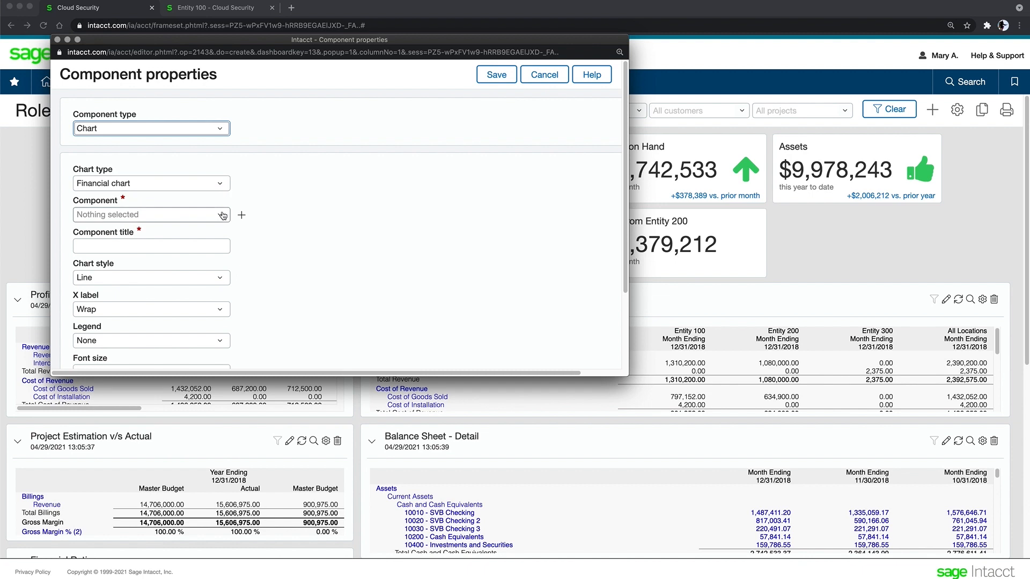
click(220, 215)
scroll(164, 297, down, 5)
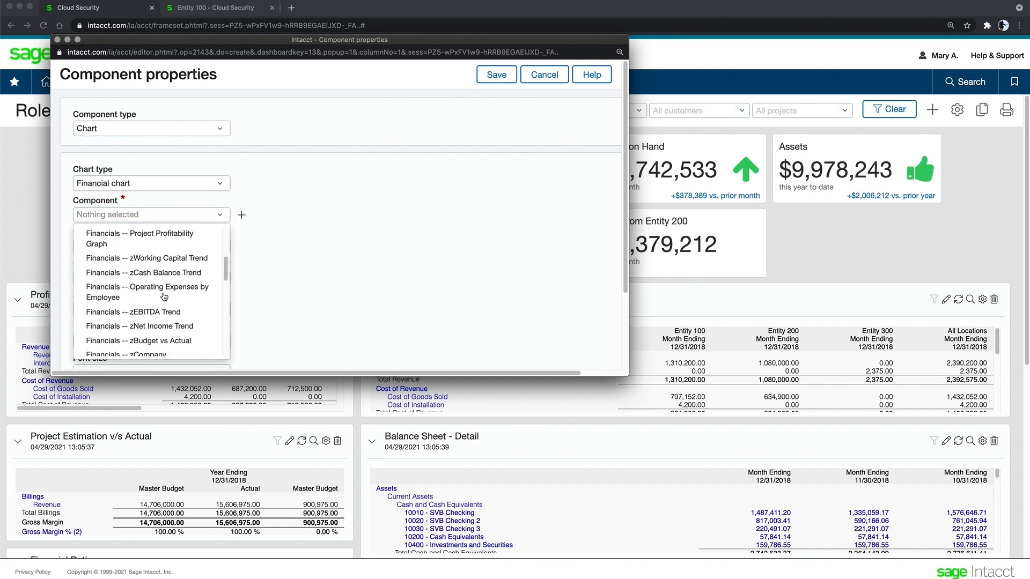
scroll(164, 297, down, 8)
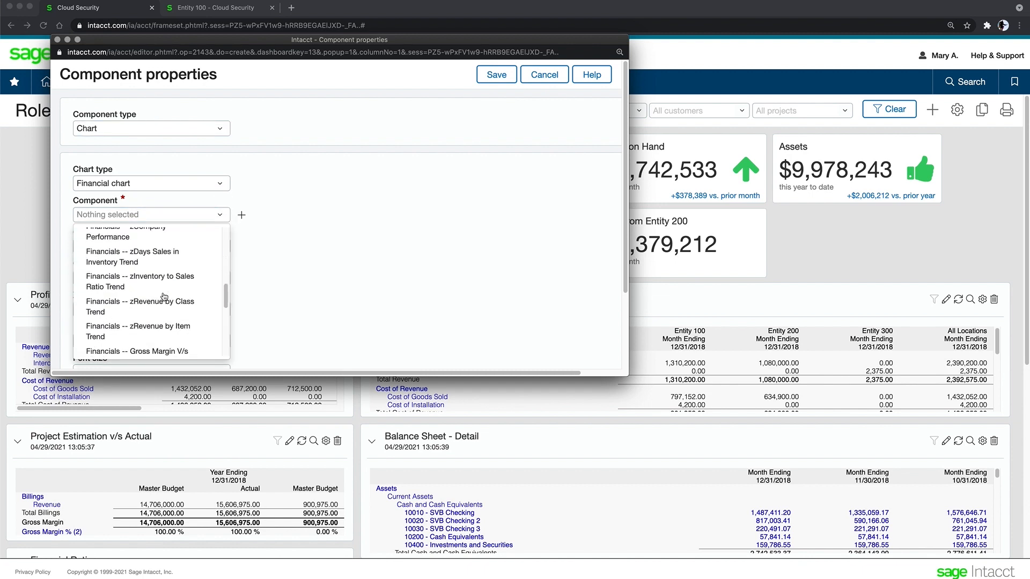
scroll(164, 297, down, 2)
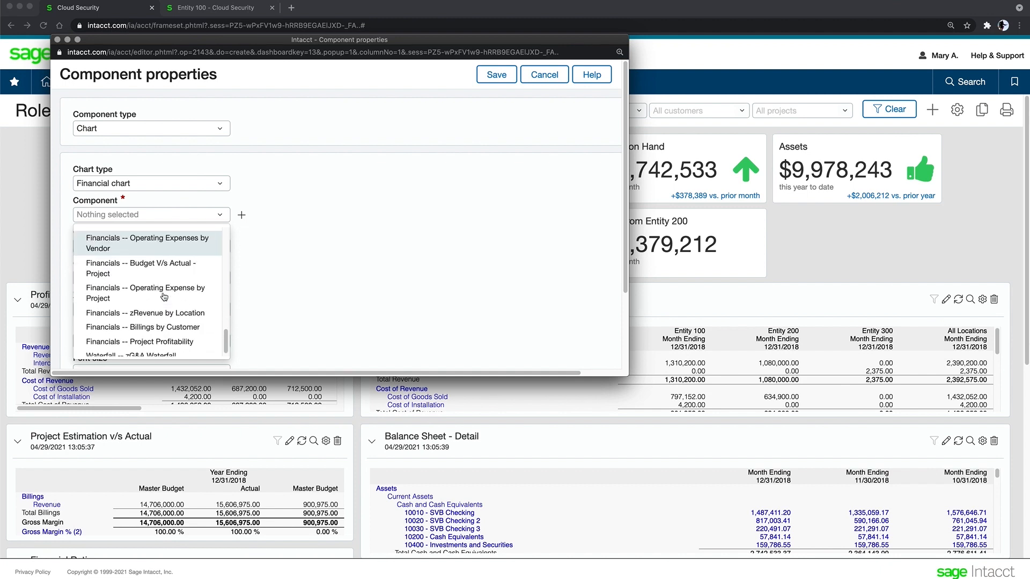
click(298, 199)
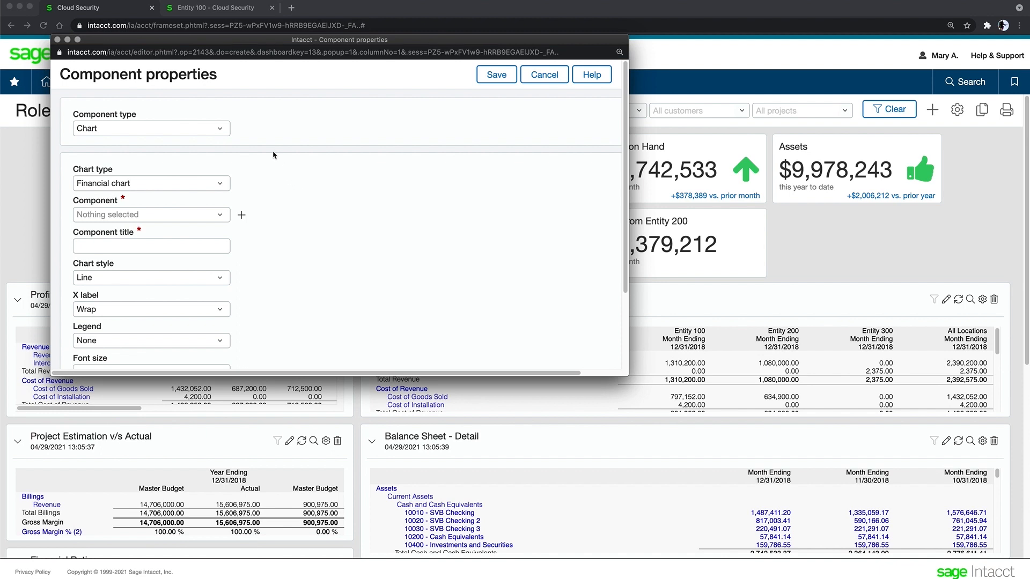
- Change the component type to SmartLinks and choose the Fetch SmartLink type
click(218, 128)
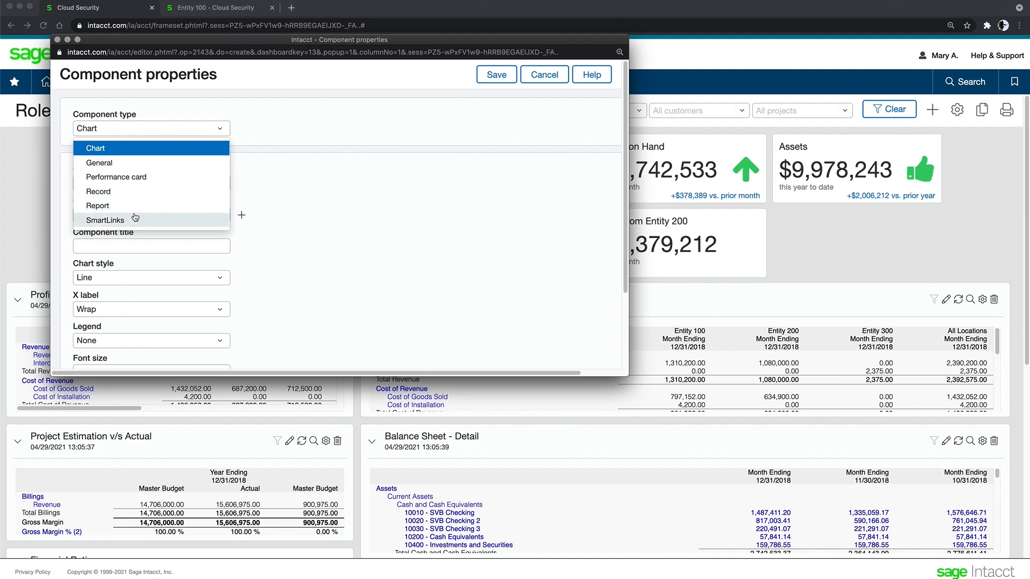
click(118, 220)
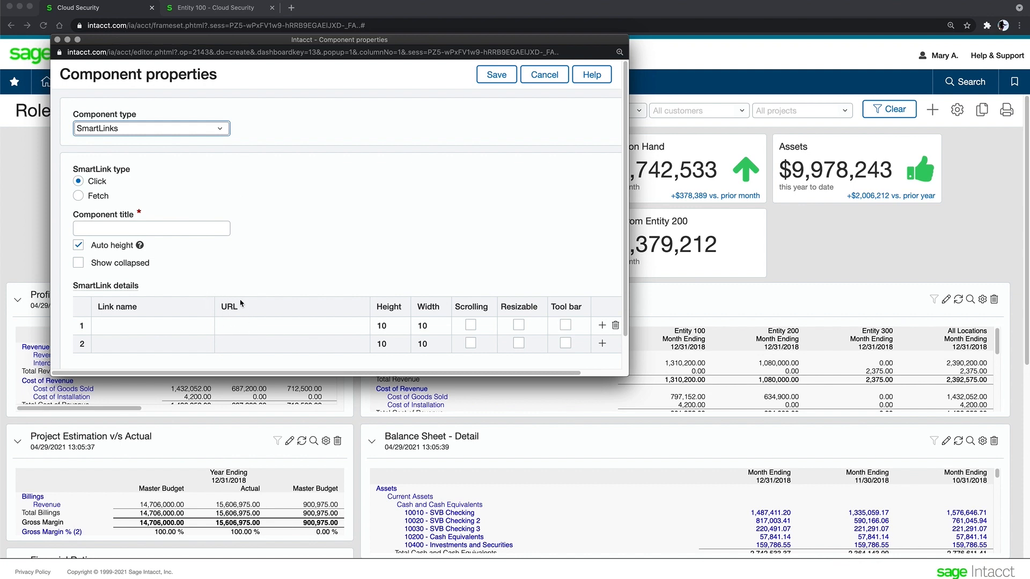
click(79, 196)
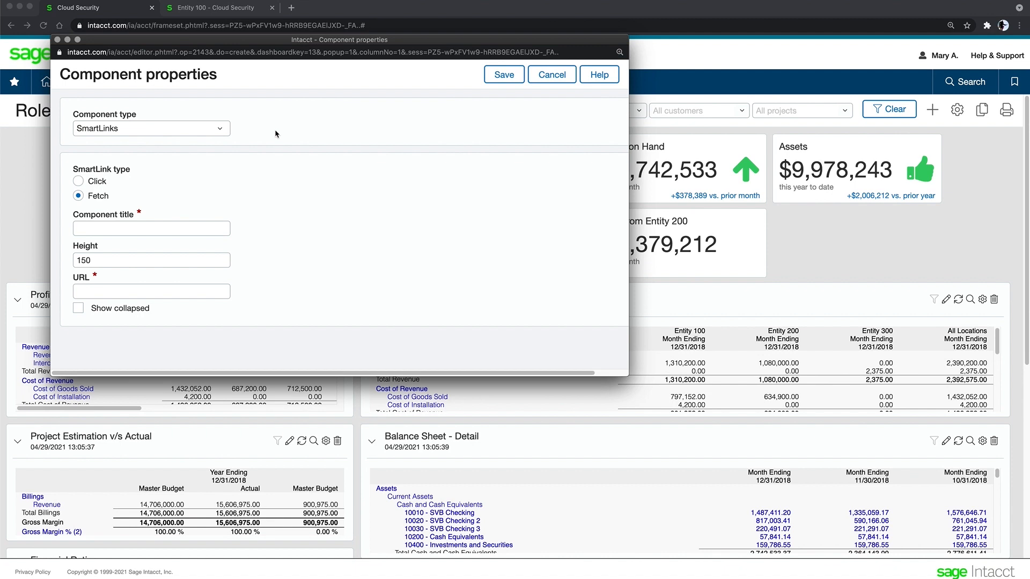
- Set the component type to Report and choose Financials -- Balance Sheet - Condensed as the component
click(218, 130)
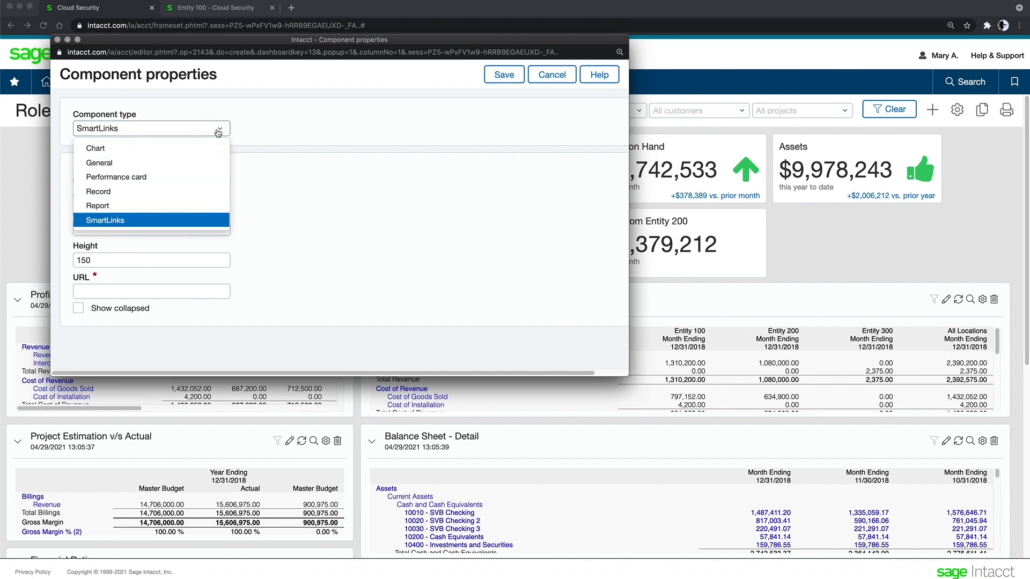
click(146, 206)
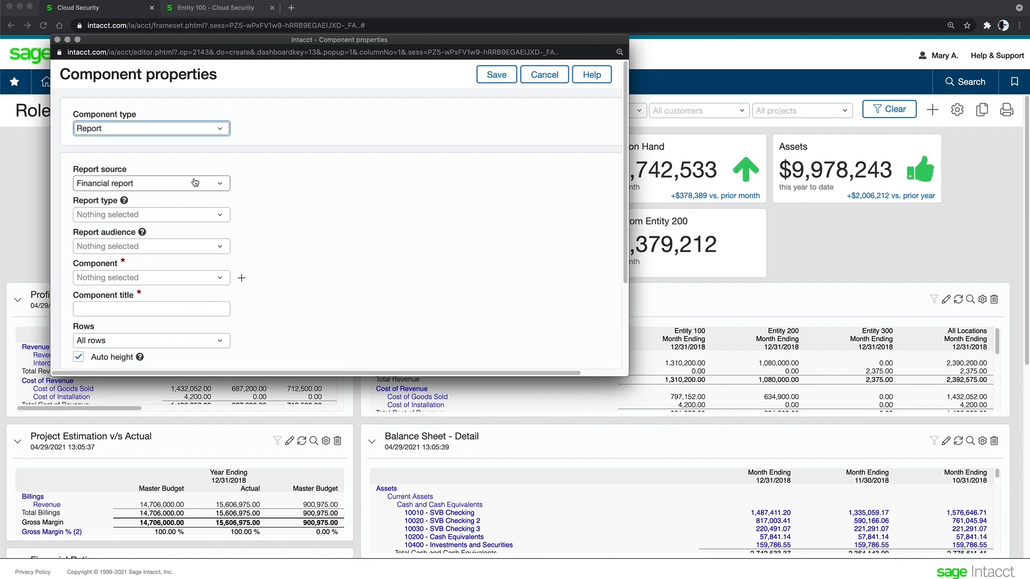
scroll(195, 180, down, 2)
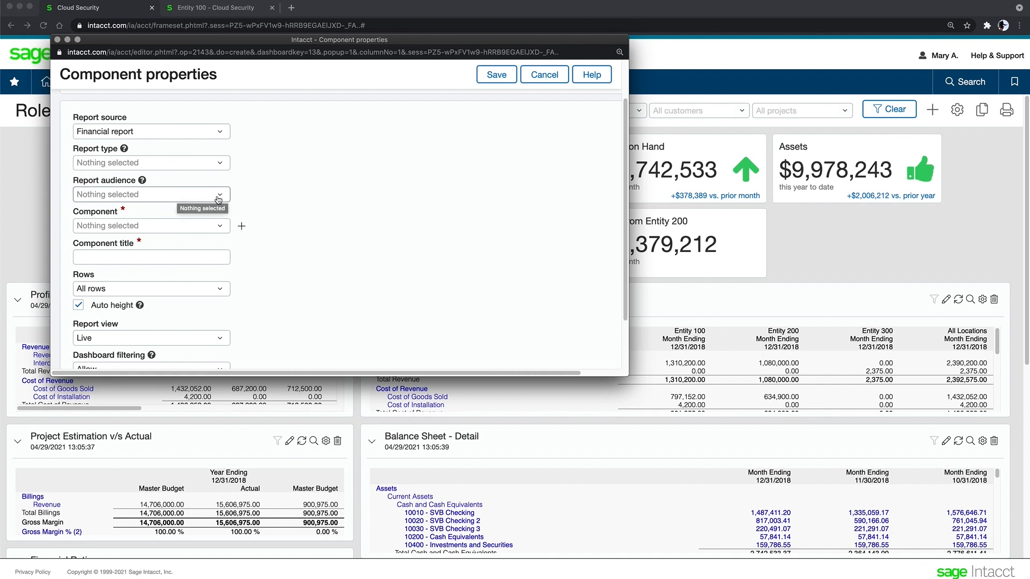
click(222, 227)
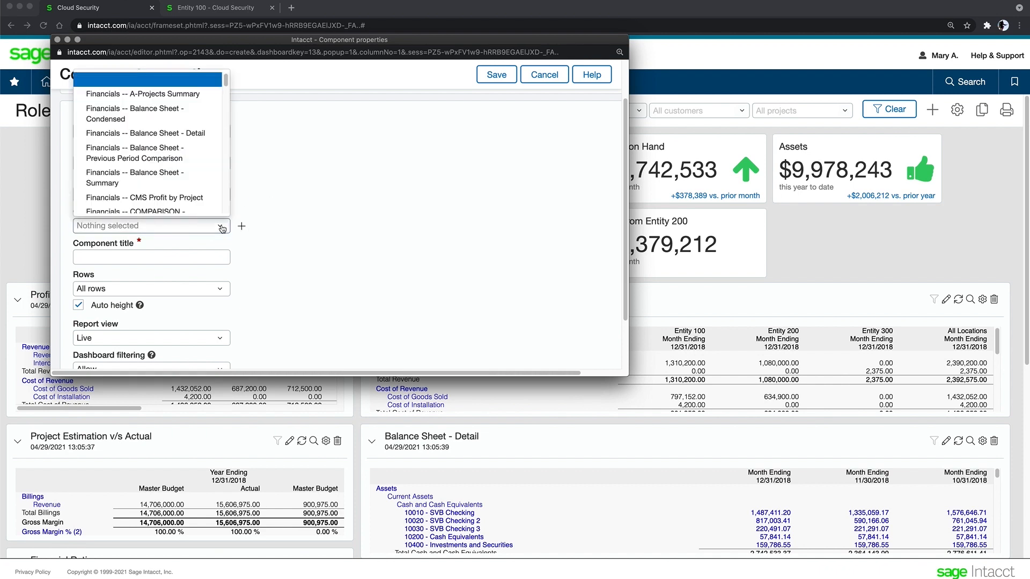
click(168, 114)
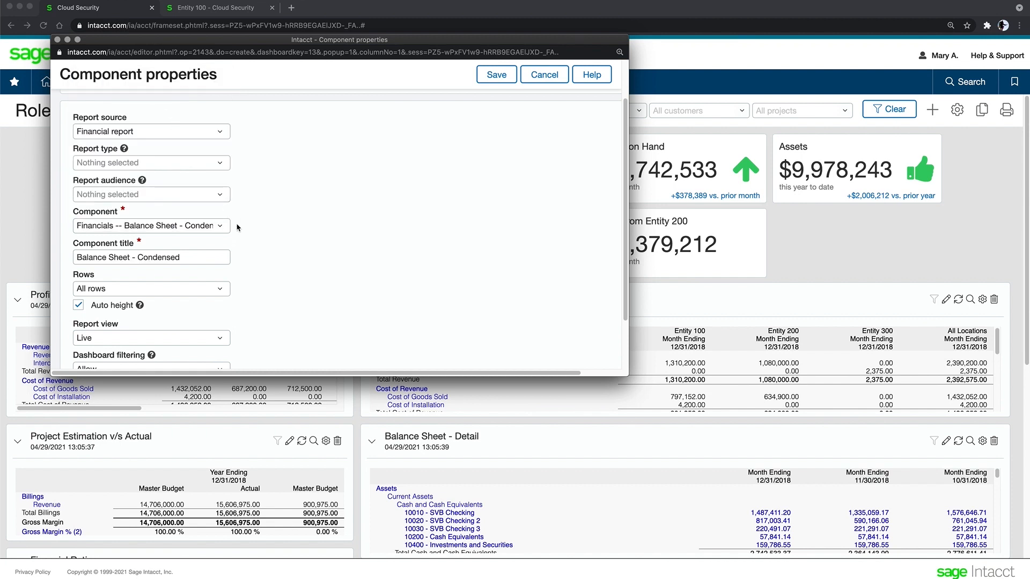
- Turn off Auto height for the Balance Sheet - Condensed component and use a fixed height of 200
scroll(270, 285, down, 1)
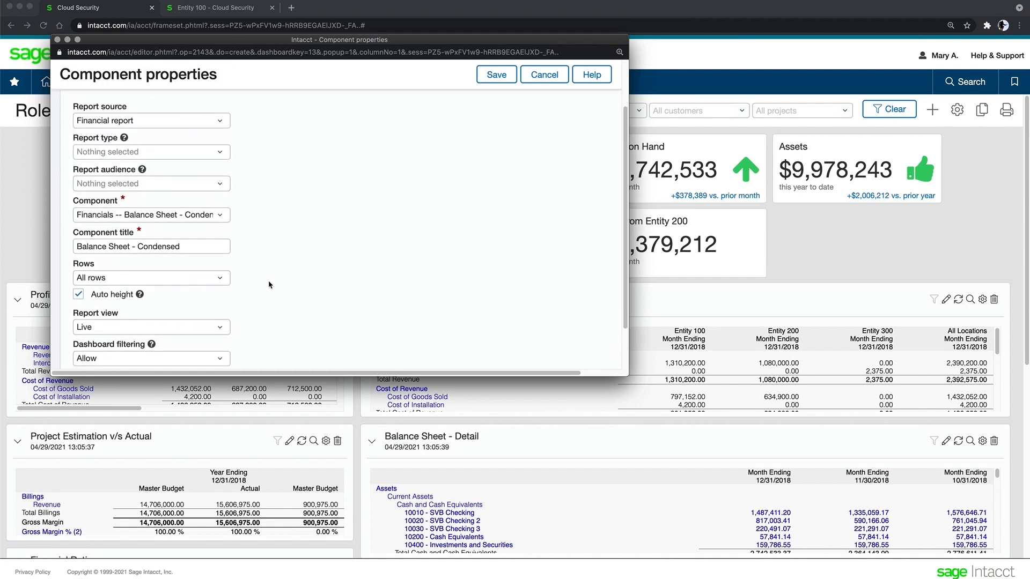
click(199, 233)
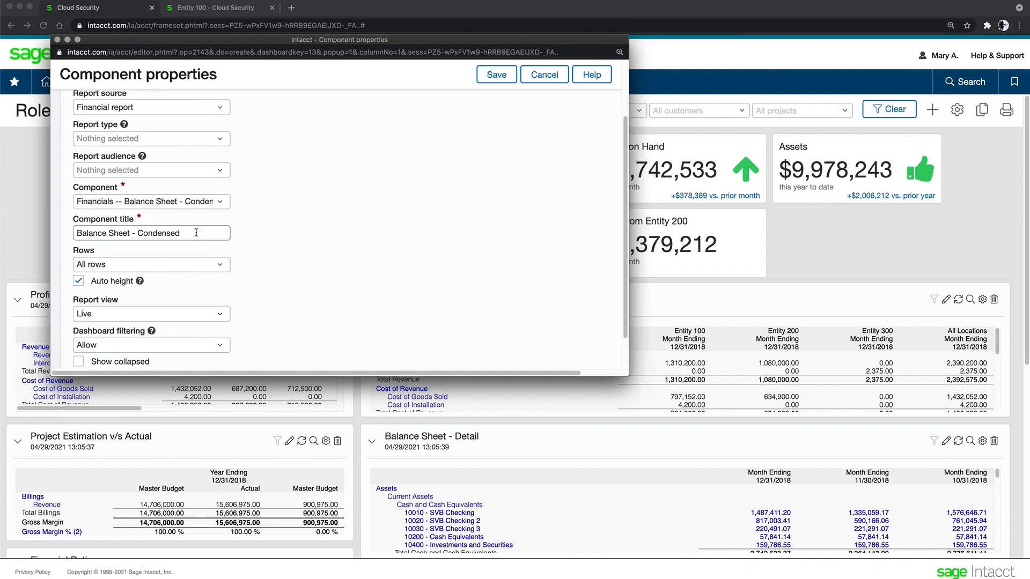
scroll(272, 307, down, 2)
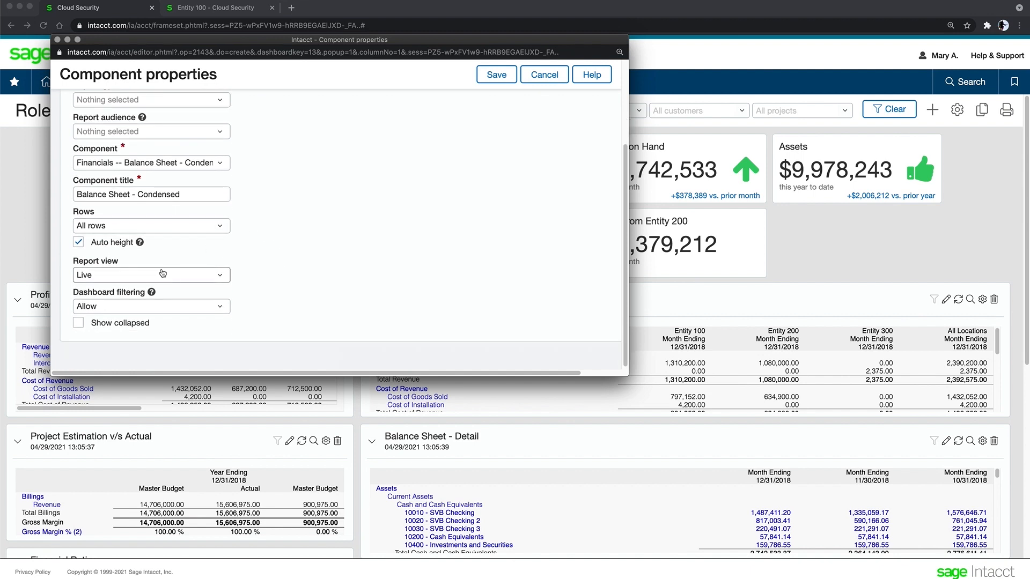
click(78, 242)
key(Tab)
text(2)
key(Tab)
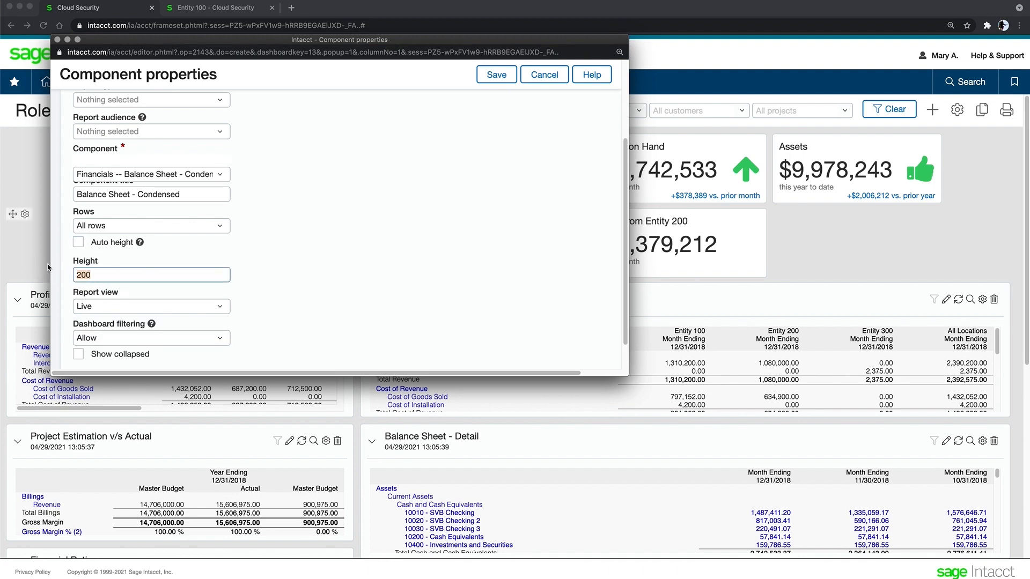
click(259, 269)
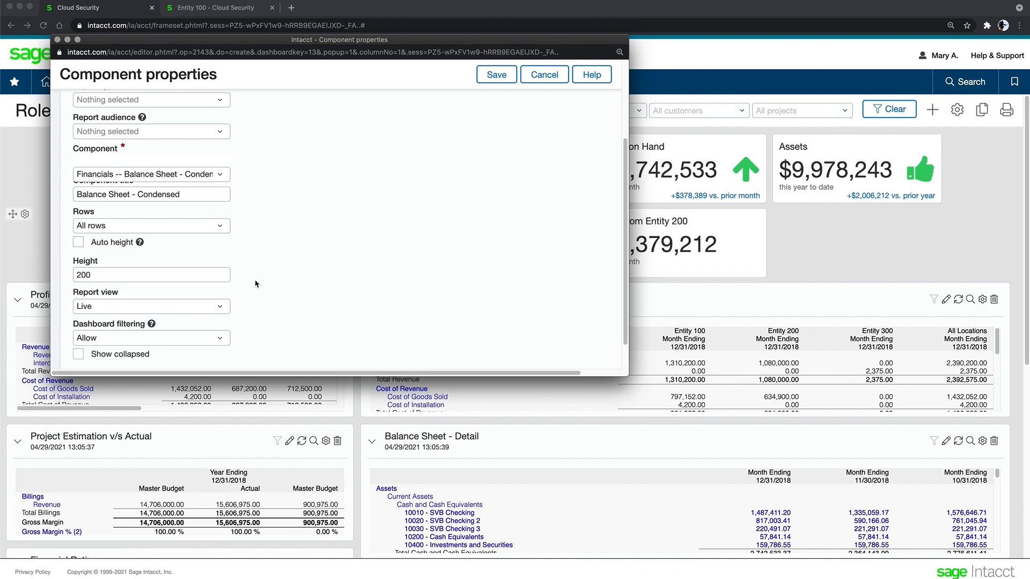
- Check the report view and dashboard filtering options, keep Live and Allow, and save the component to the dashboard
click(218, 307)
scroll(277, 306, down, 2)
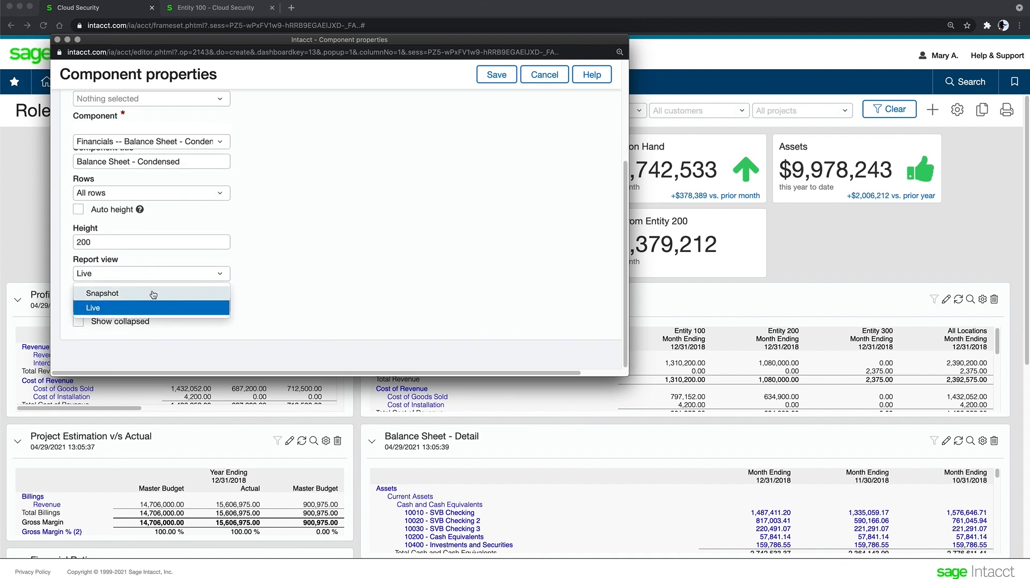
click(271, 293)
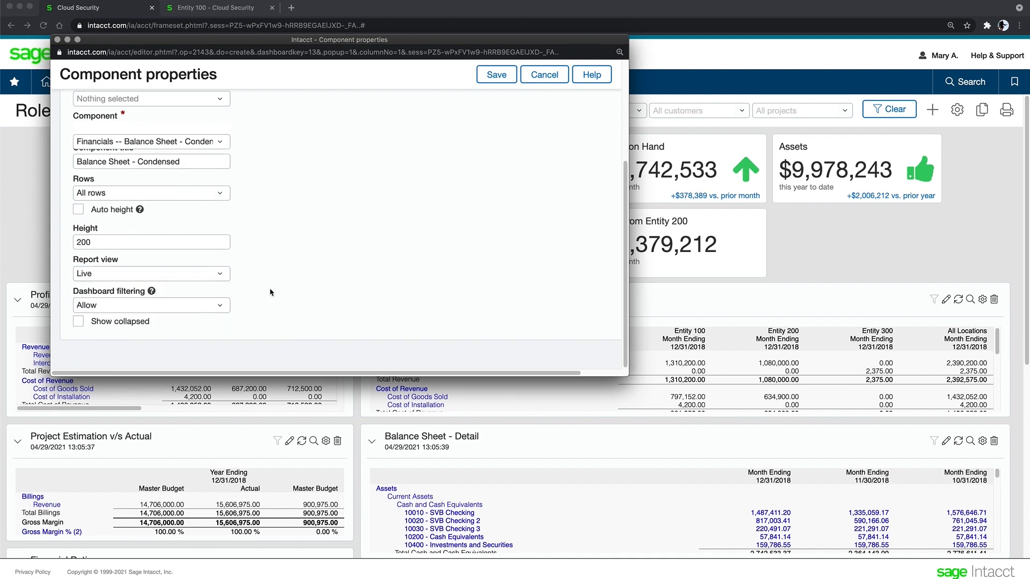
click(213, 311)
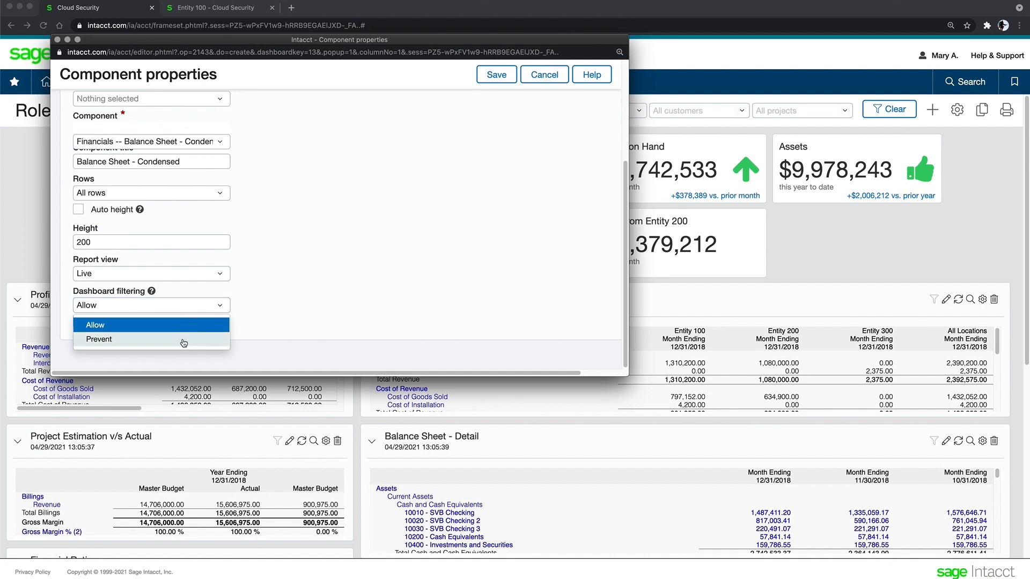
click(302, 317)
scroll(359, 244, up, 2)
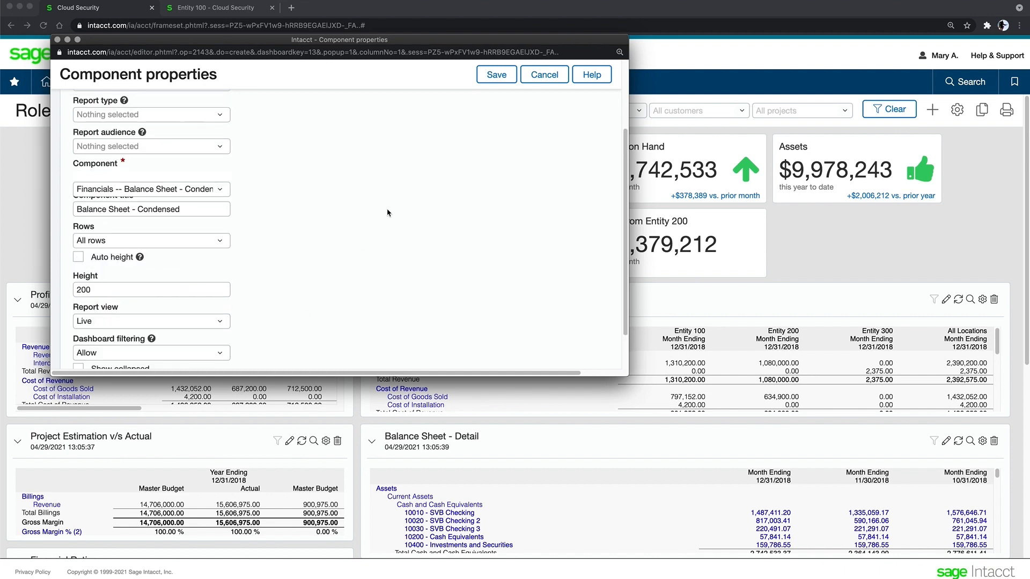
click(494, 74)
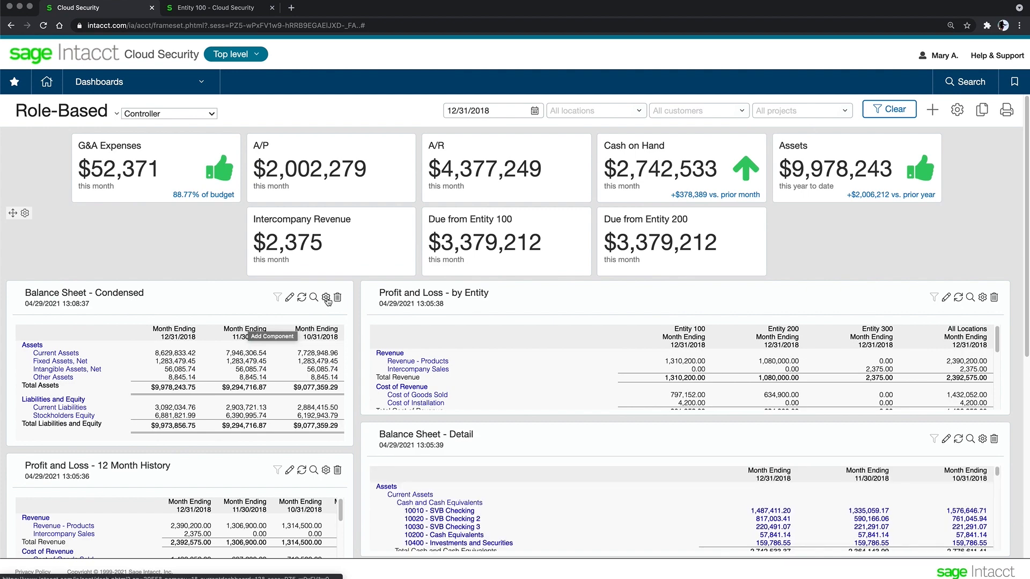
- Set the height of the dashboard's Balance Sheet - Condensed component to 250 and save its properties
click(326, 297)
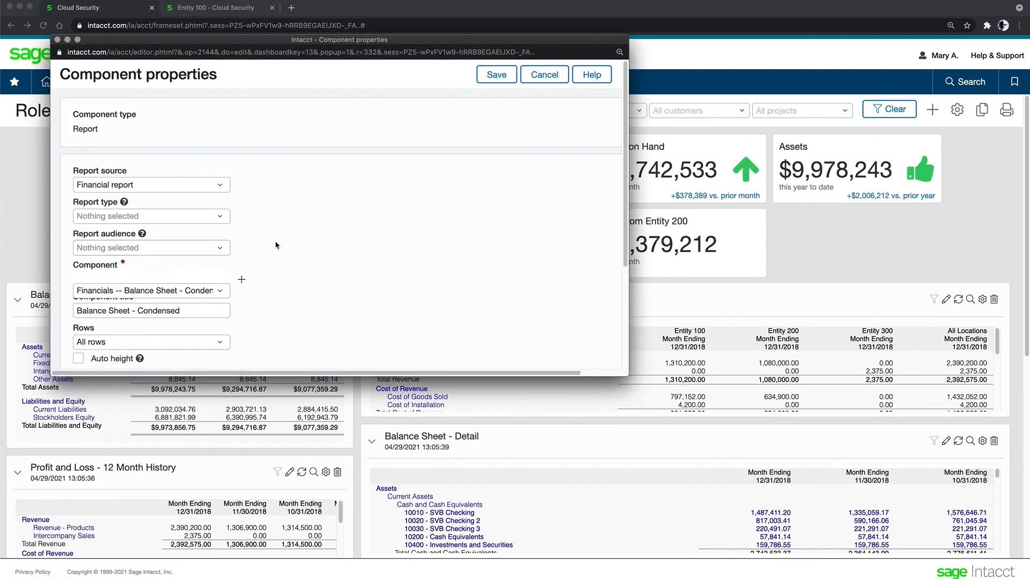
scroll(242, 257, down, 3)
double_click(105, 244)
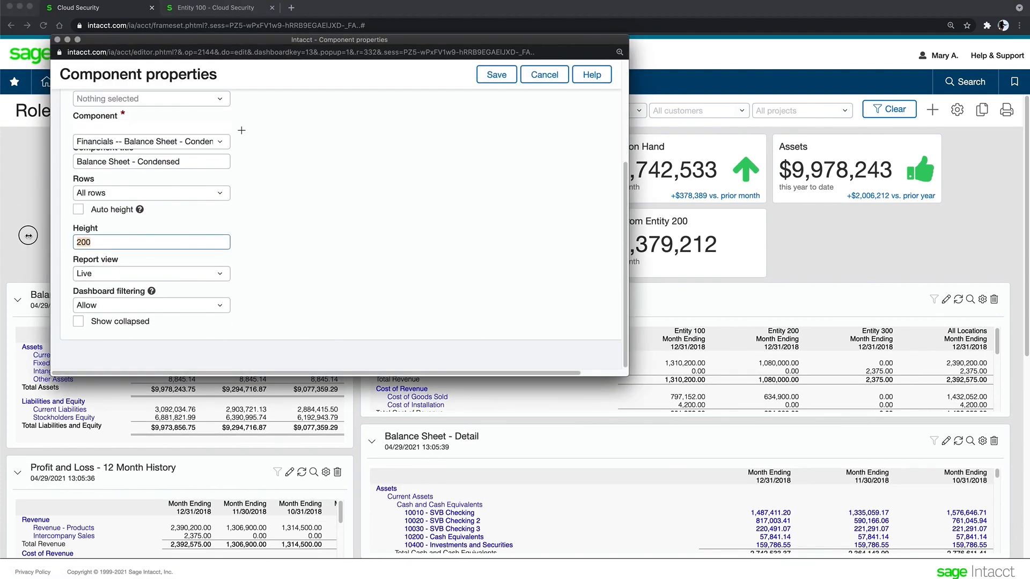
text(250)
click(505, 80)
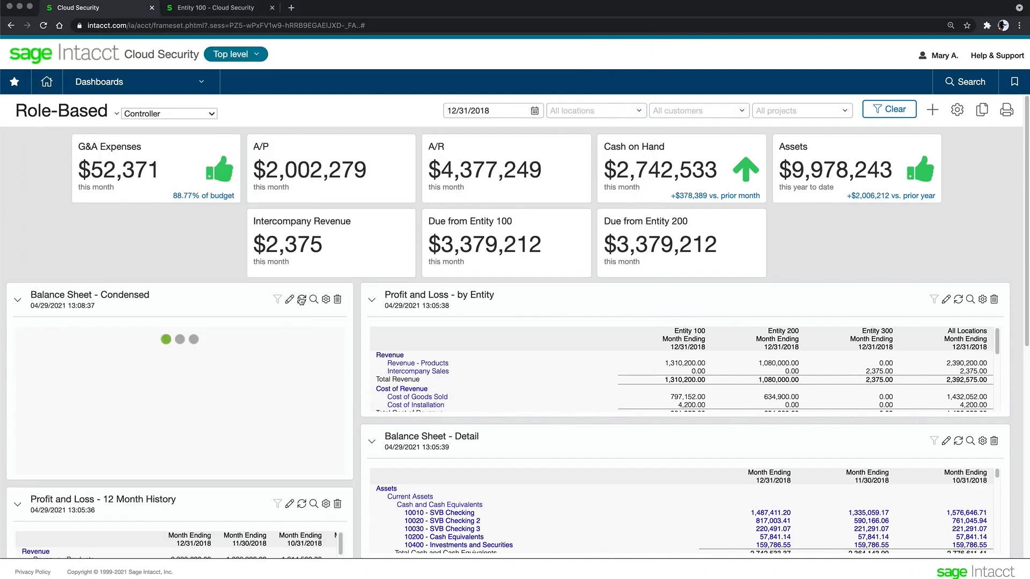
- Edit the Balance Sheet - Condensed report and apply conditional highlighting to column 2, accepting the green rule for amounts greater than 5000000
click(291, 298)
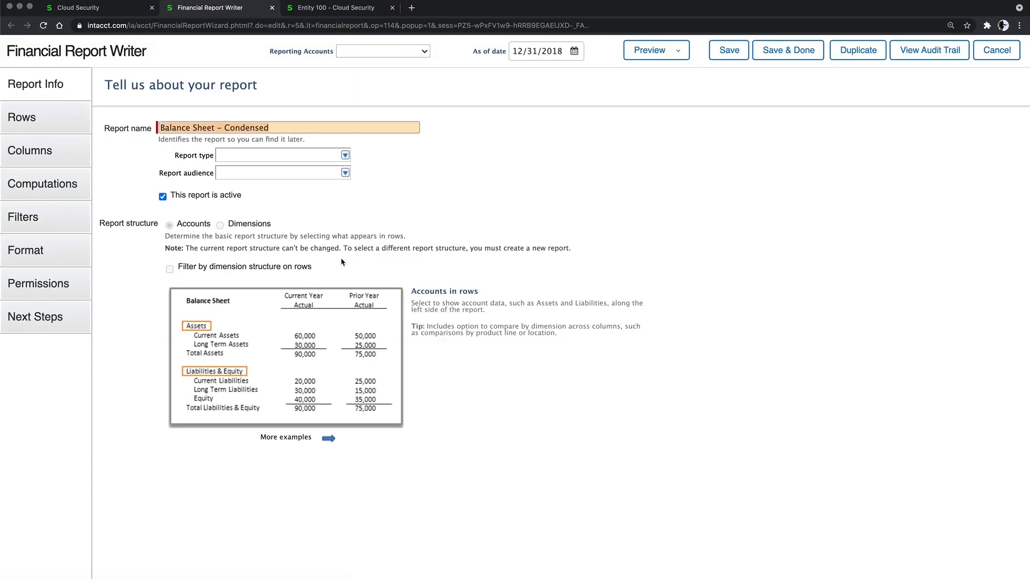
click(43, 151)
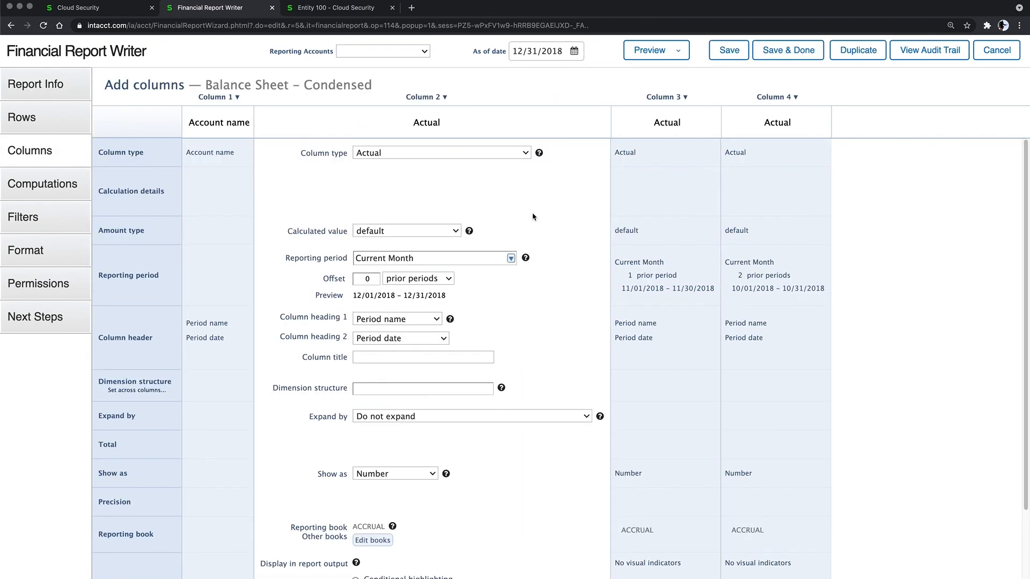
scroll(474, 450, down, 3)
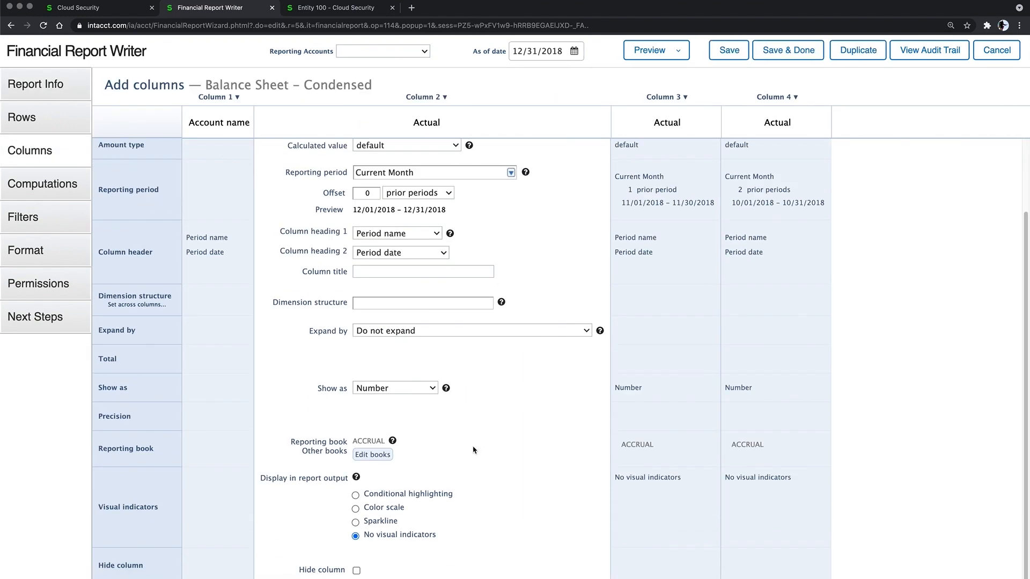
click(356, 496)
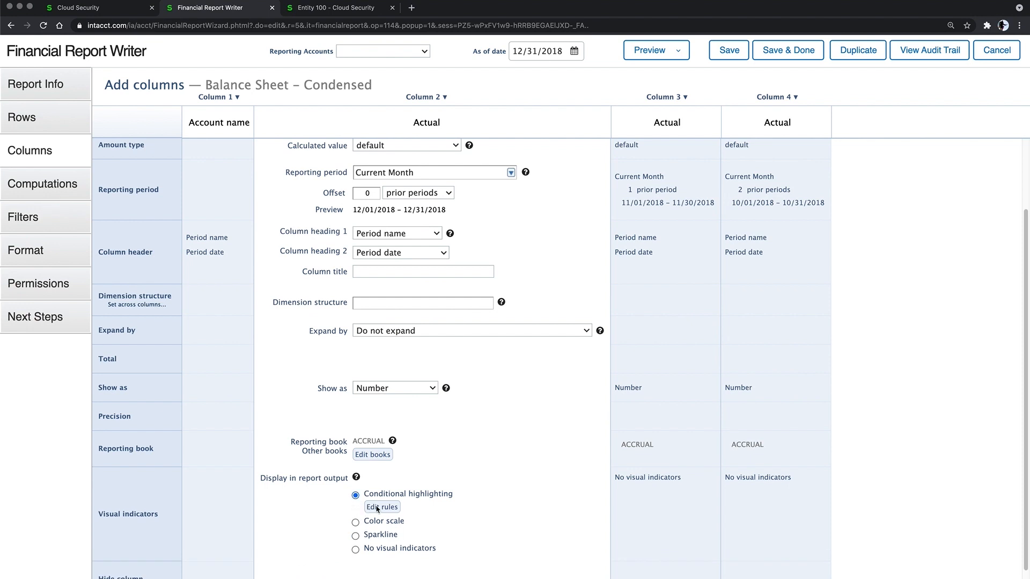
click(378, 508)
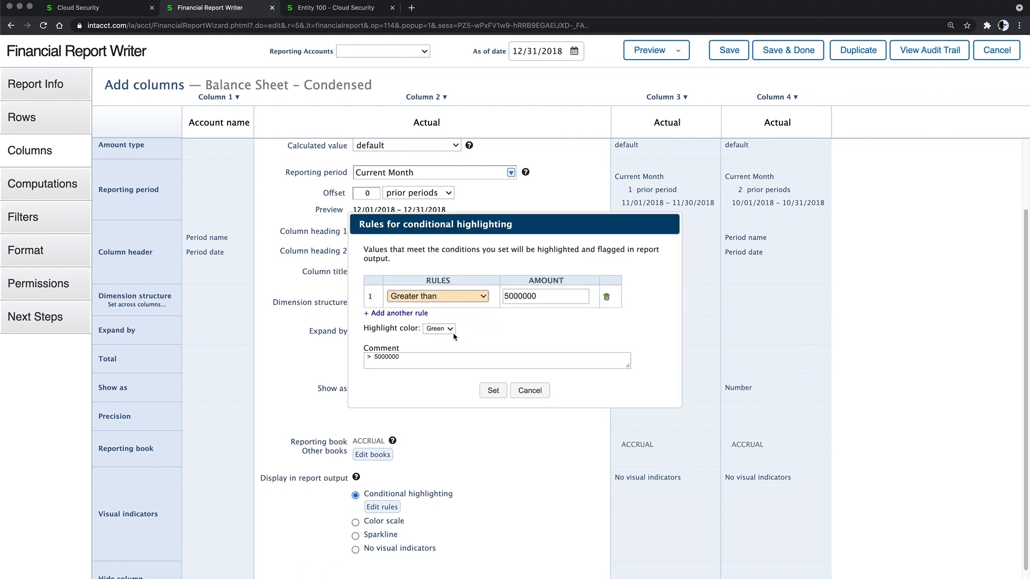
click(497, 391)
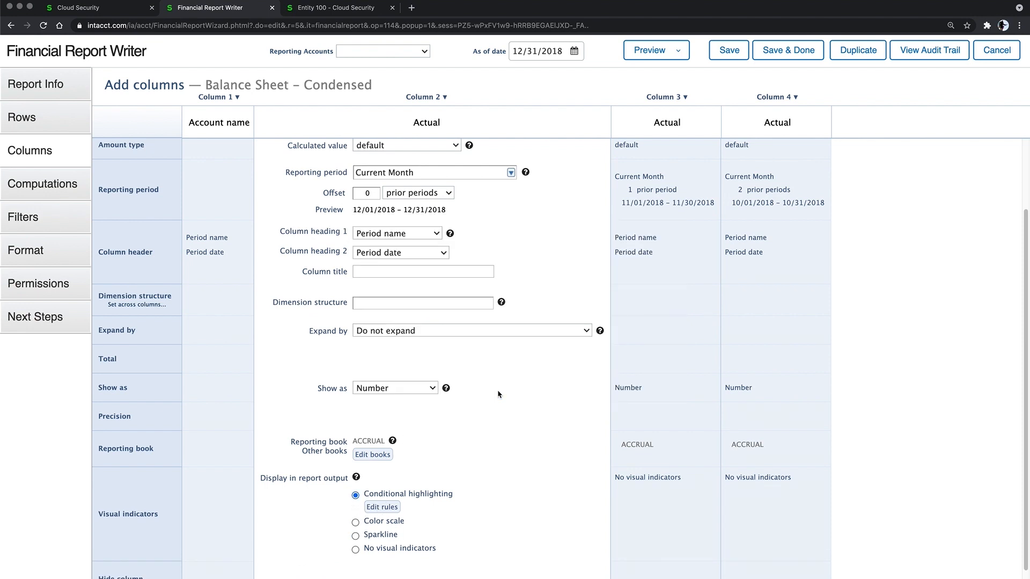
- Save the Balance Sheet - Condensed report changes and refresh its component on the dashboard
click(726, 51)
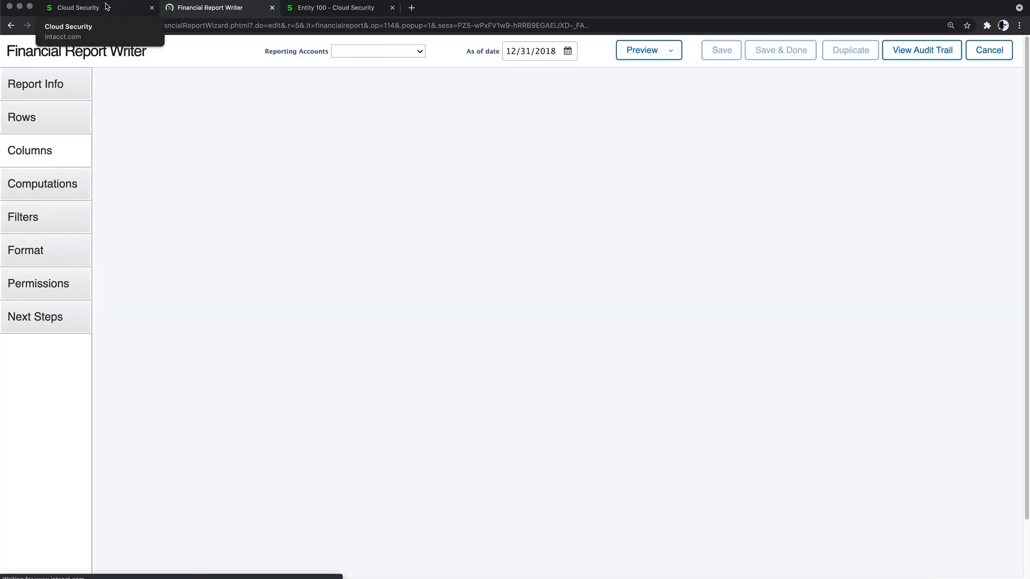
click(107, 7)
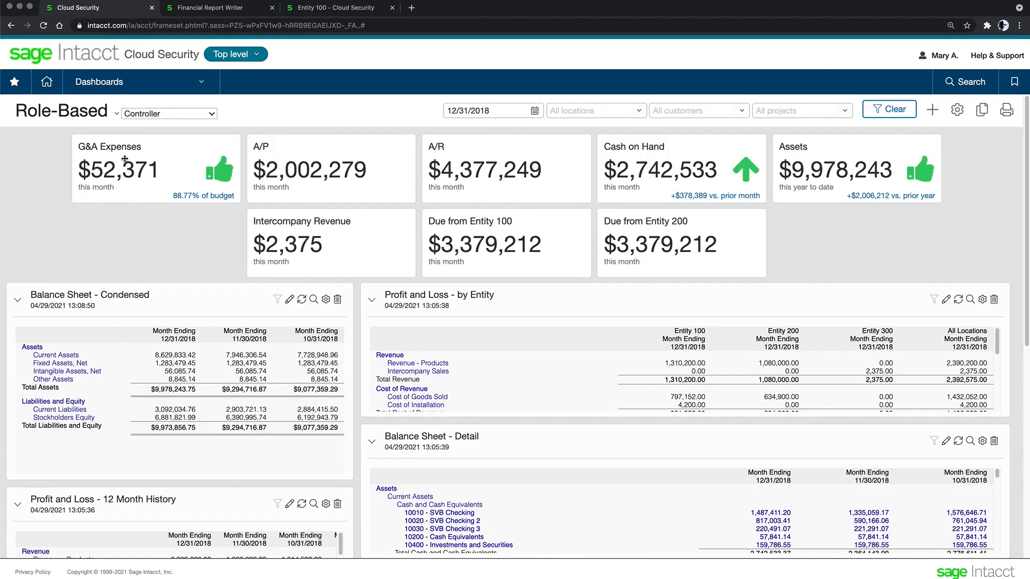
click(301, 300)
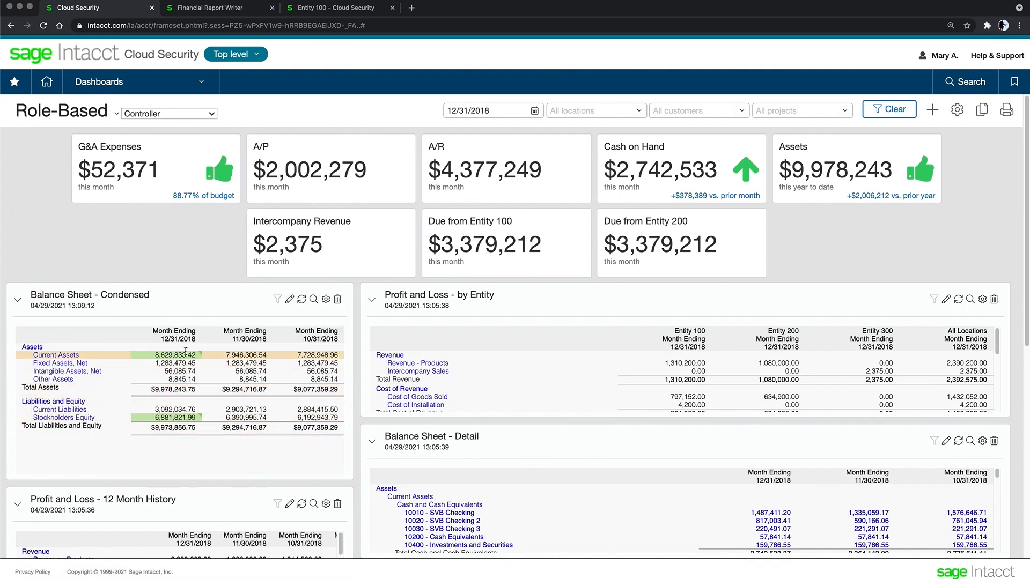
- Add a financial chart component for Financials -- Revenue by Class to the dashboard, using the Pie chart style
click(934, 111)
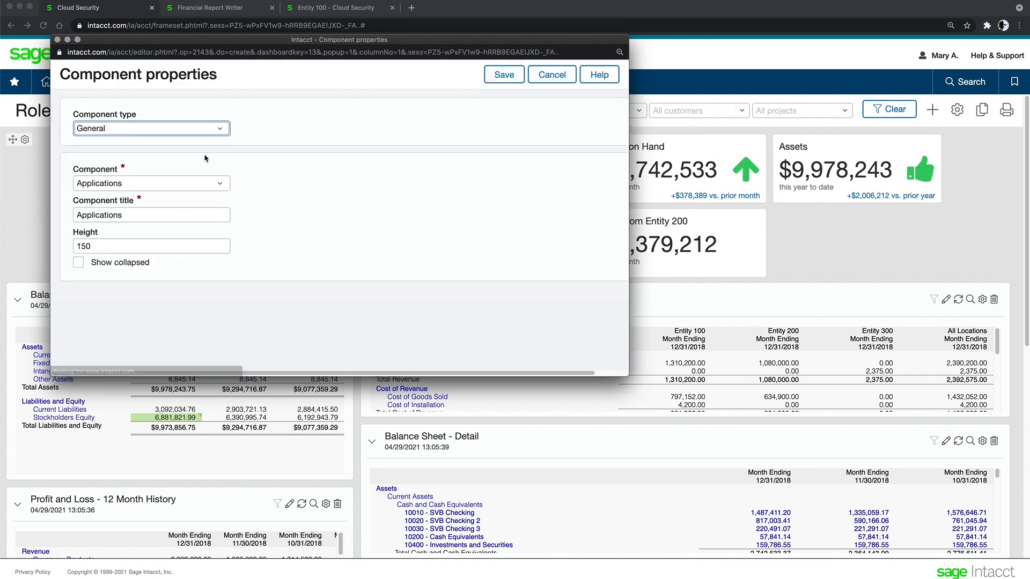
click(224, 129)
click(154, 149)
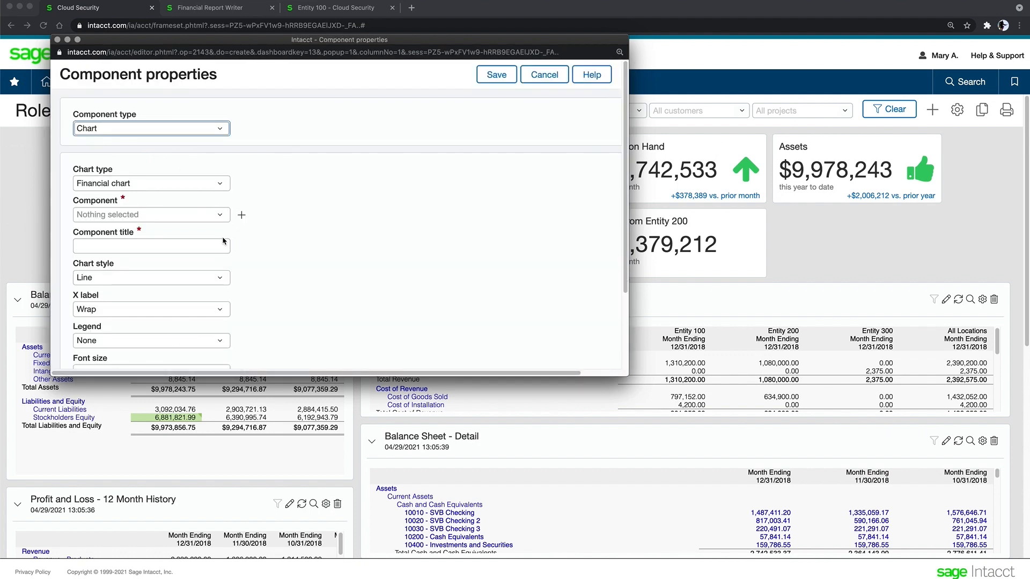
click(221, 216)
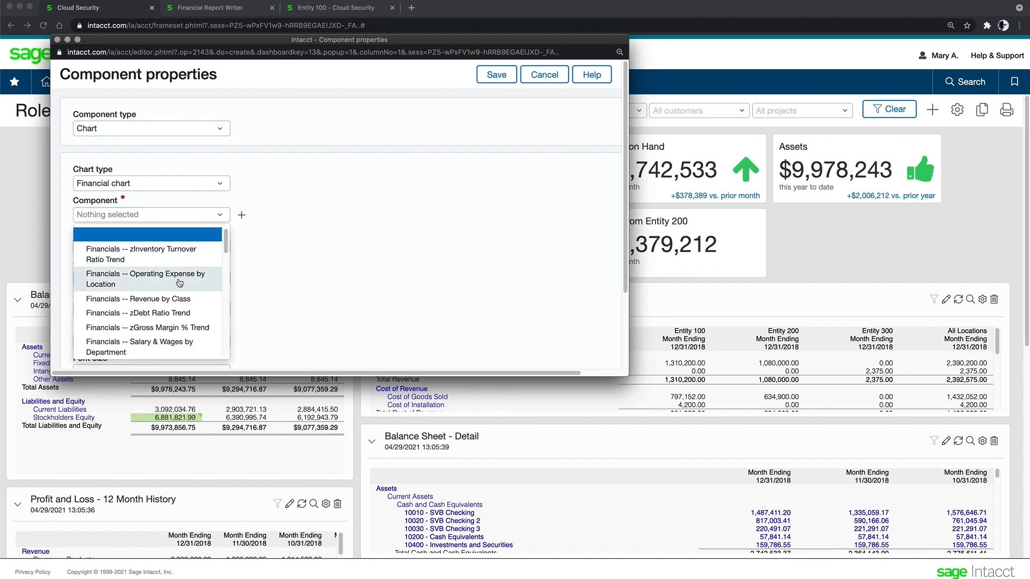
click(176, 304)
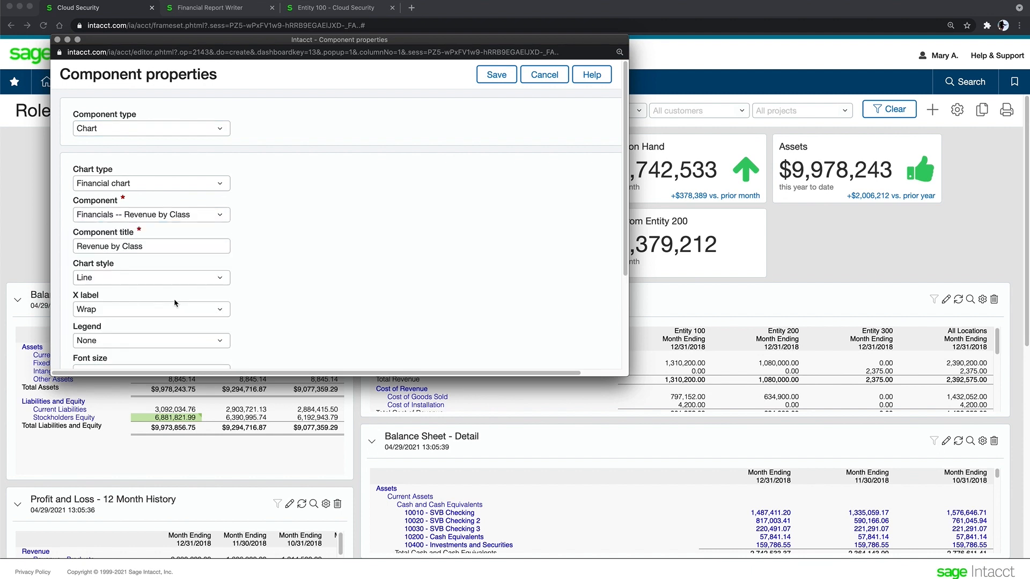
click(197, 283)
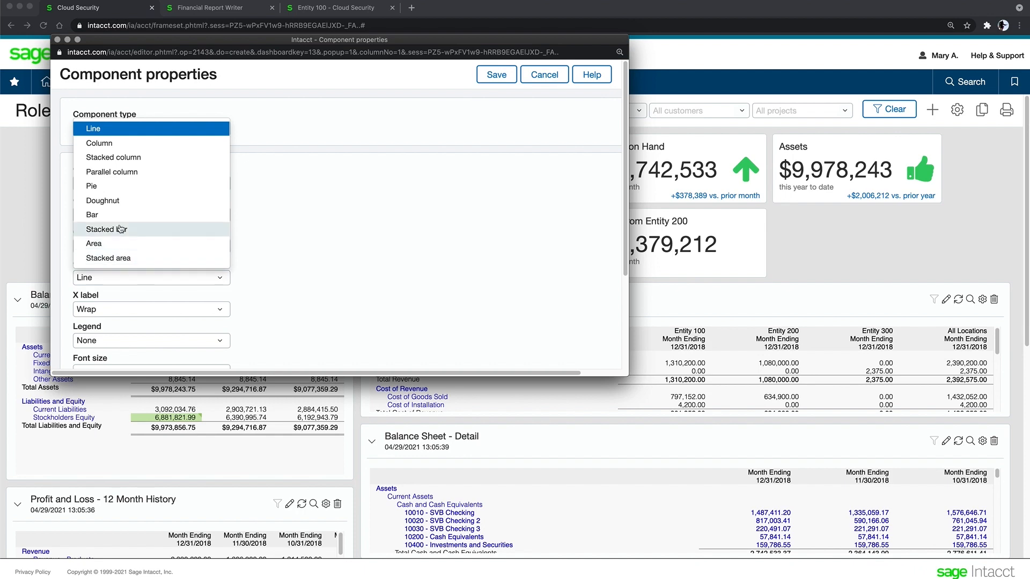
click(119, 186)
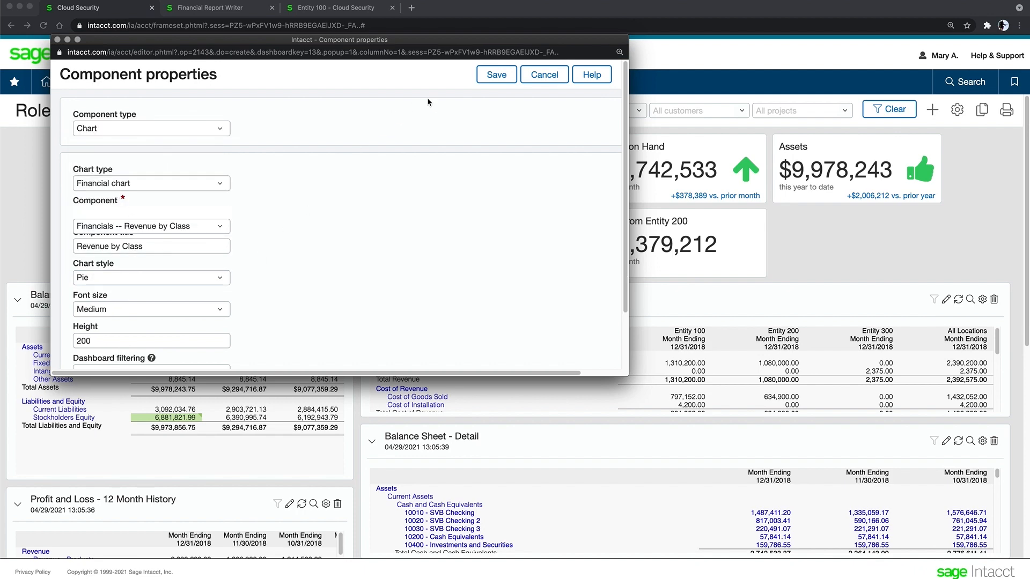
click(492, 76)
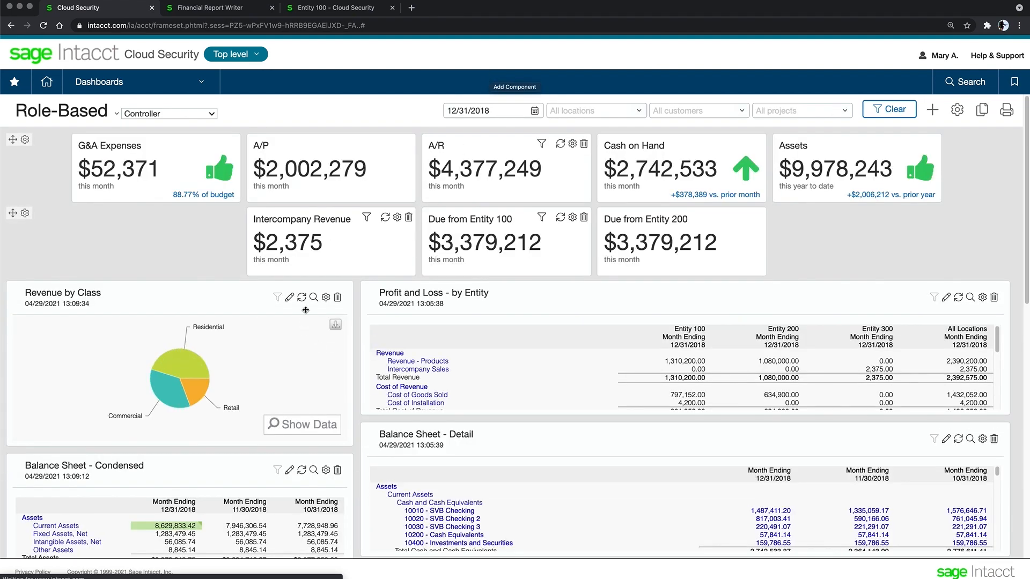
- Change the Revenue by Class component's chart style to Doughnut and save its properties
click(325, 297)
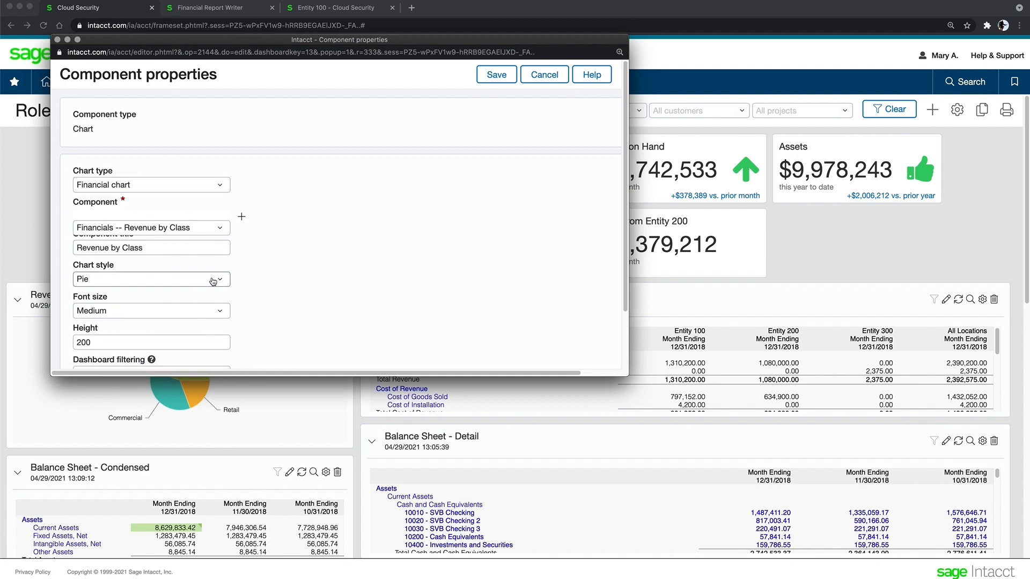
click(213, 280)
click(154, 206)
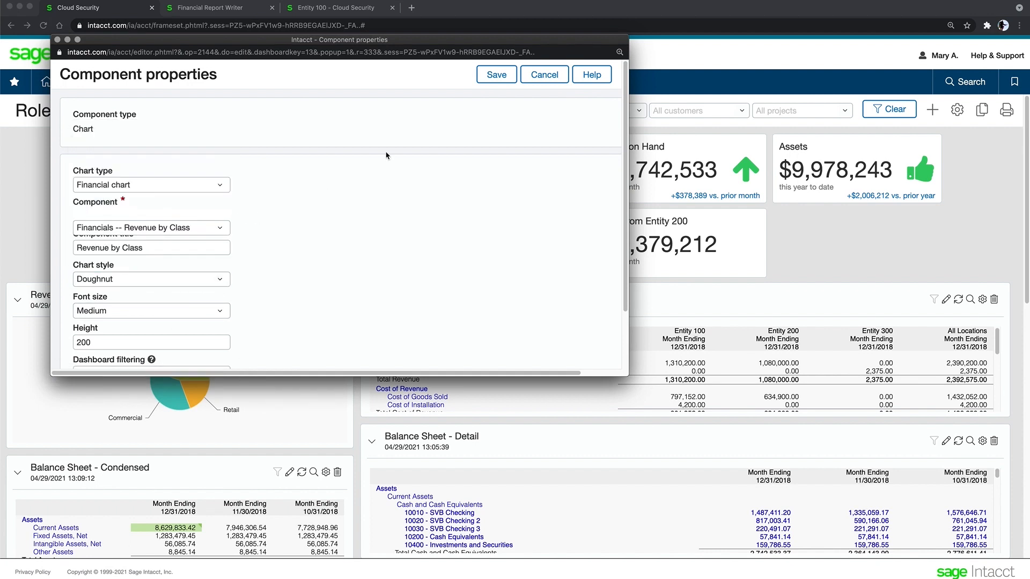
click(495, 76)
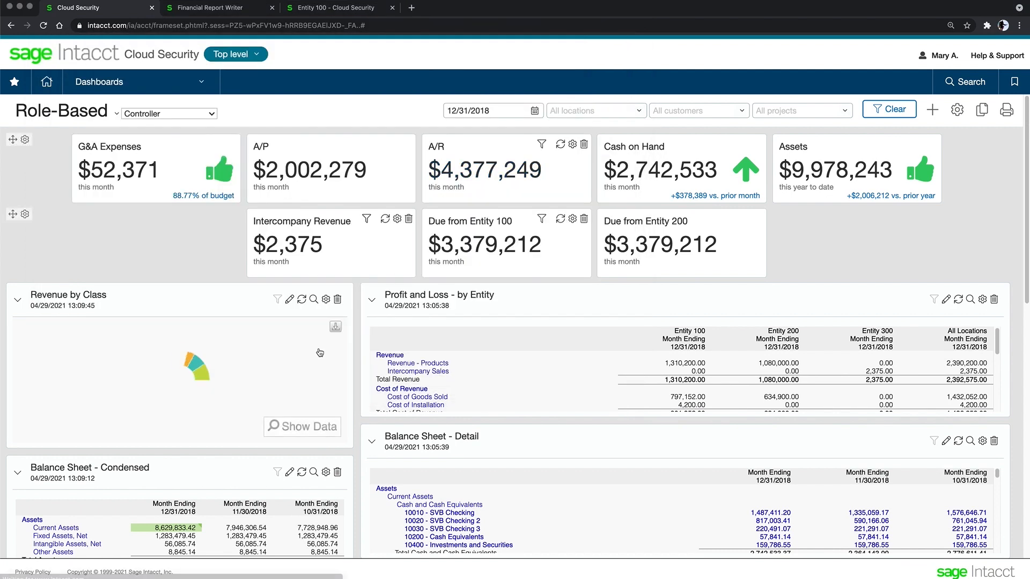
- Add a Record component for Customers to the dashboard, using the AR Manager Customers user view
click(933, 110)
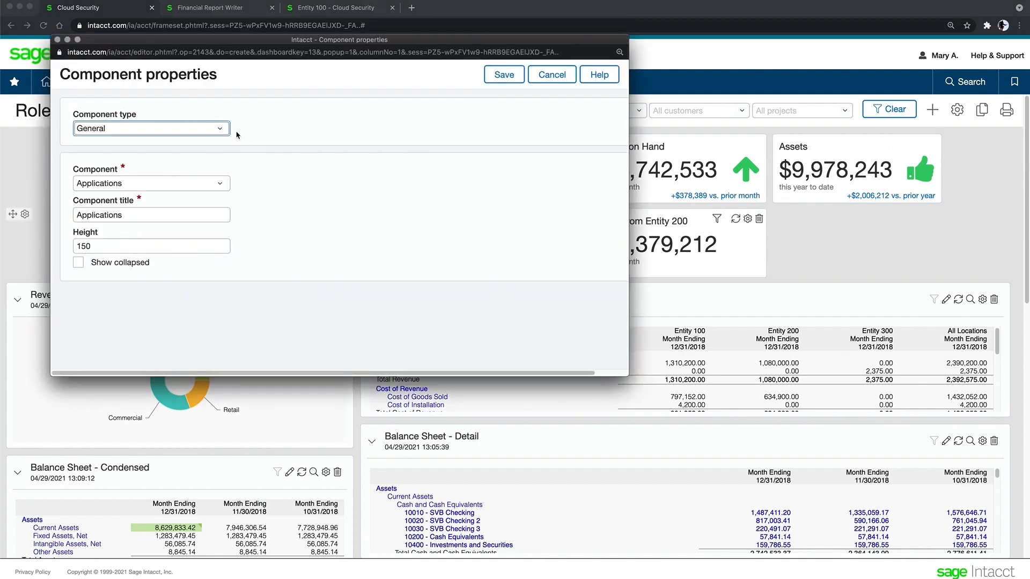
click(219, 131)
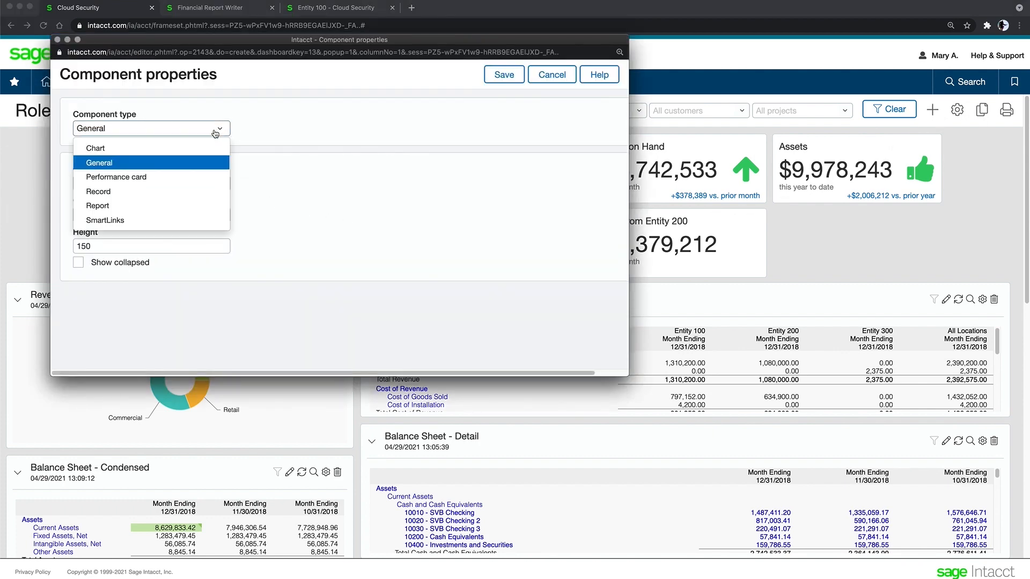
click(132, 198)
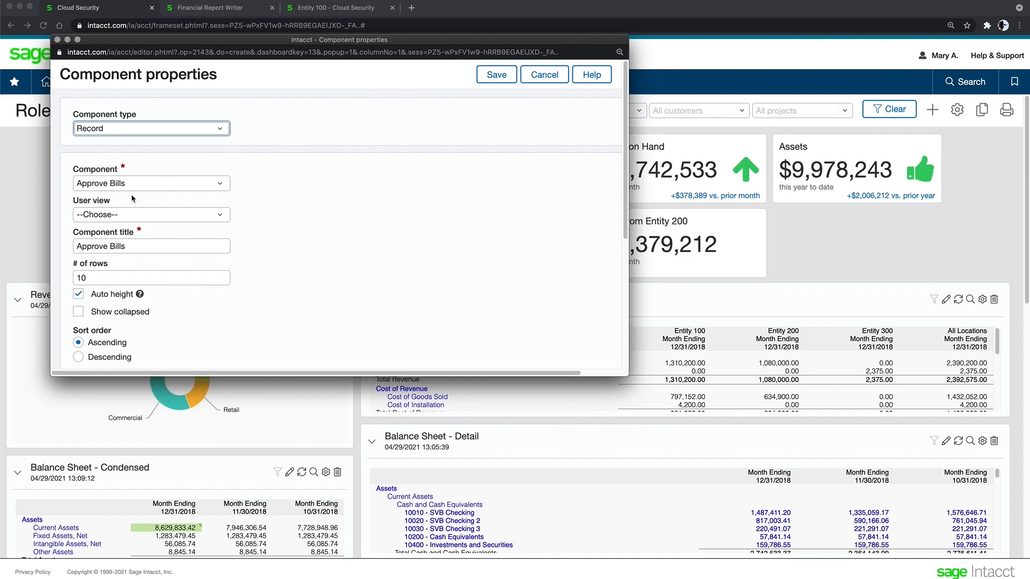
click(220, 215)
click(288, 201)
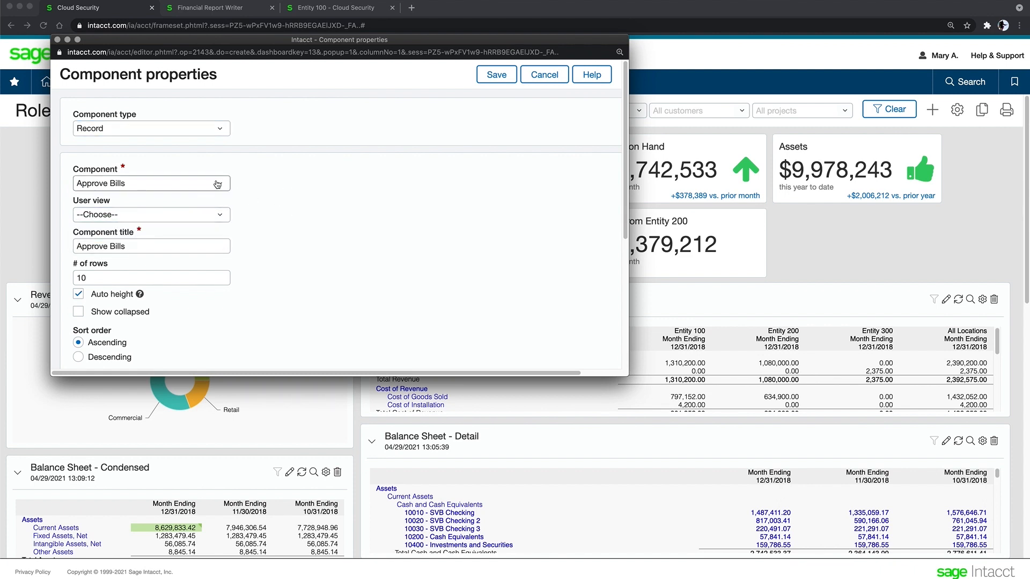
click(219, 184)
scroll(156, 271, down, 3)
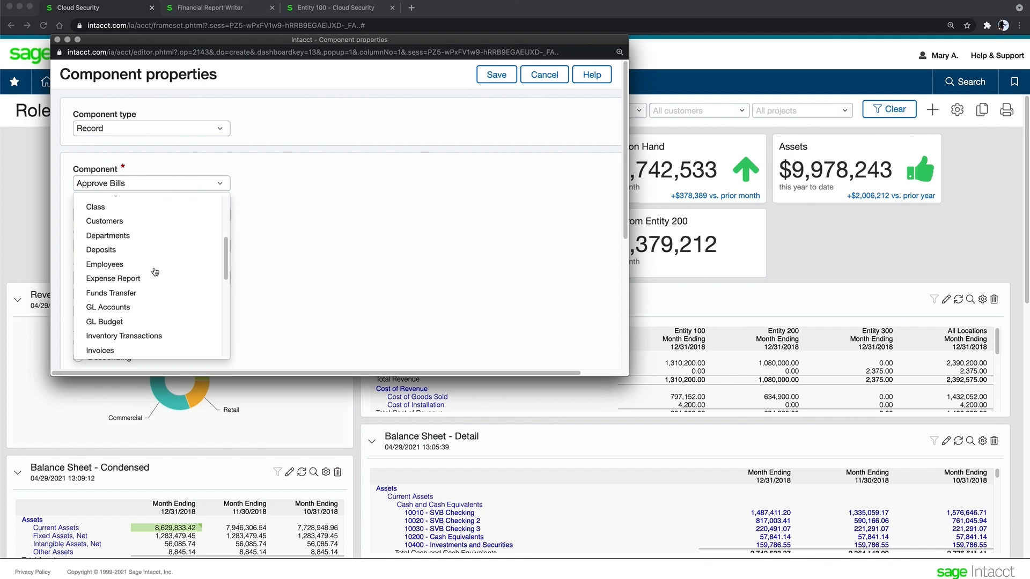
click(123, 225)
click(210, 217)
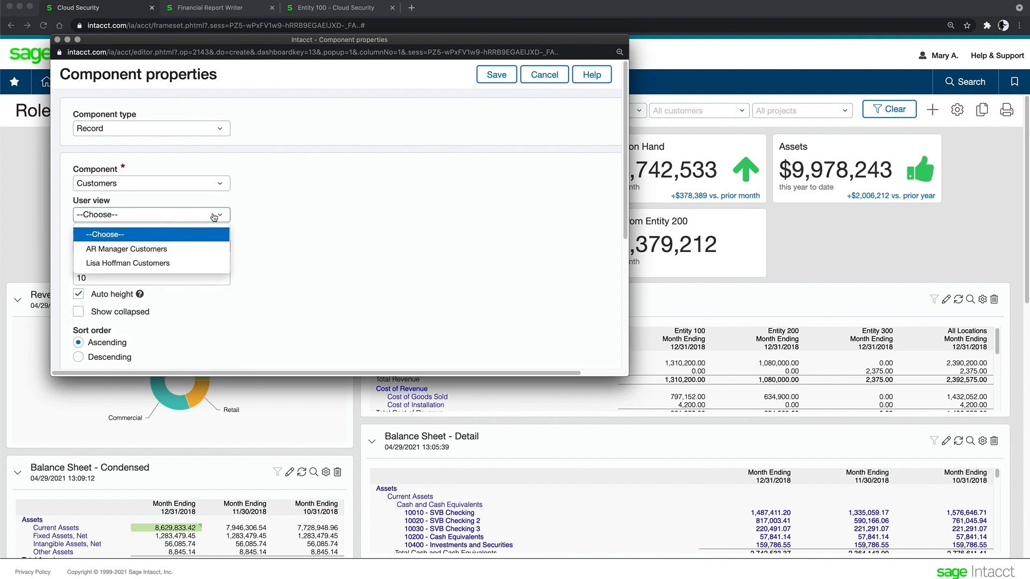
click(152, 250)
click(496, 75)
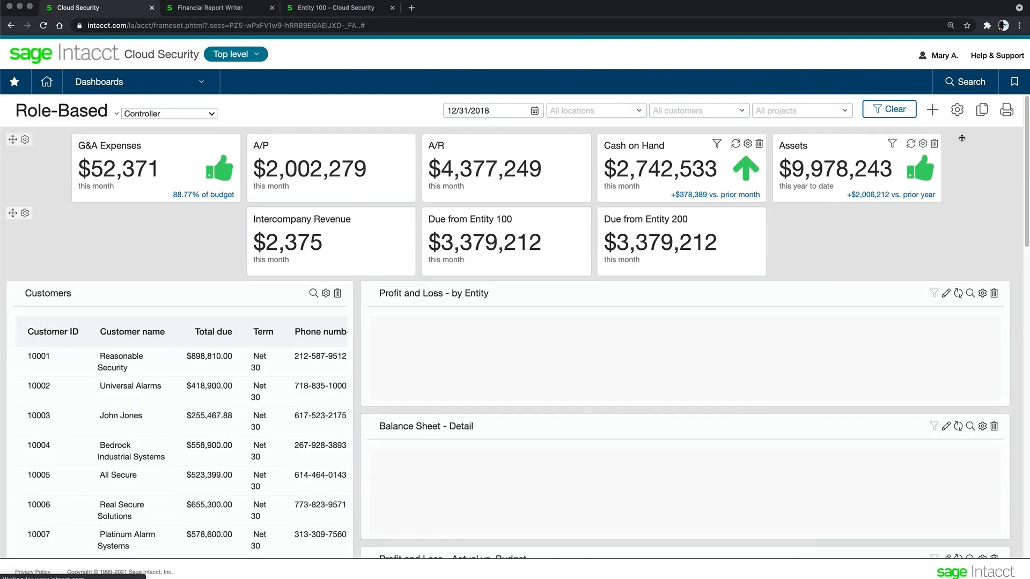
- Replace the Location filter with Department in the dashboard's filter settings and save the dashboard properties
click(957, 111)
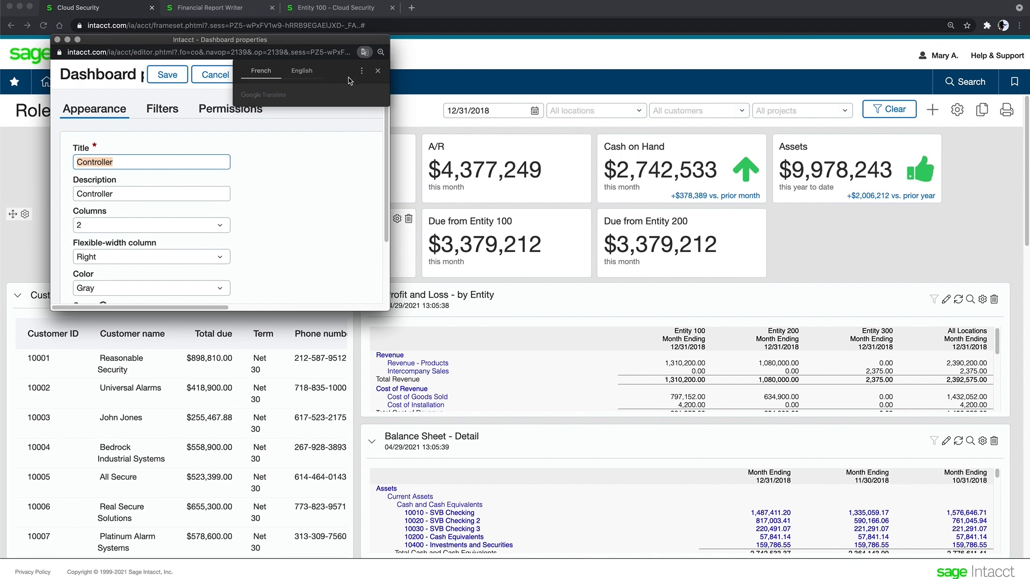
click(378, 71)
scroll(199, 195, down, 2)
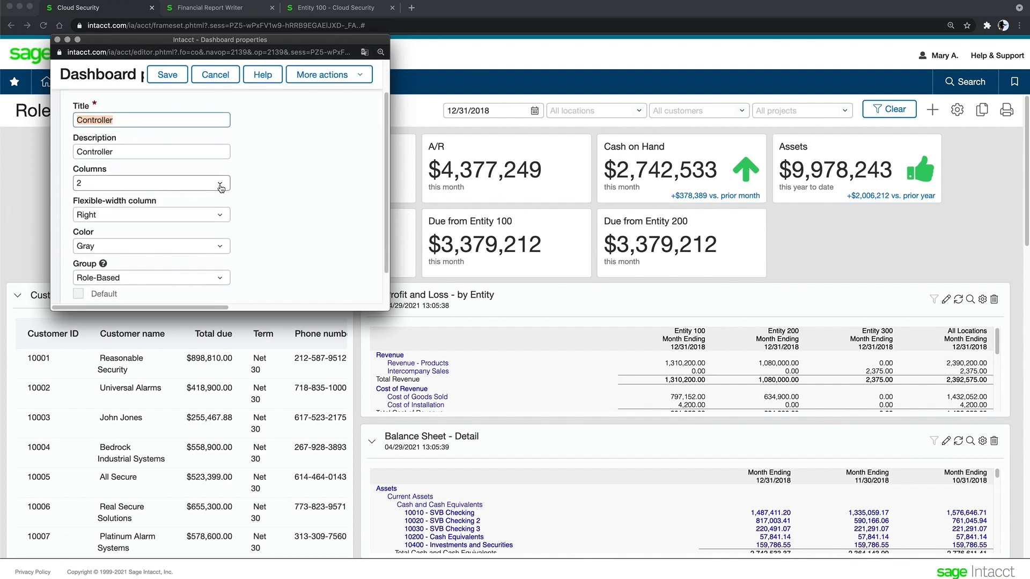
scroll(268, 123, up, 2)
click(166, 110)
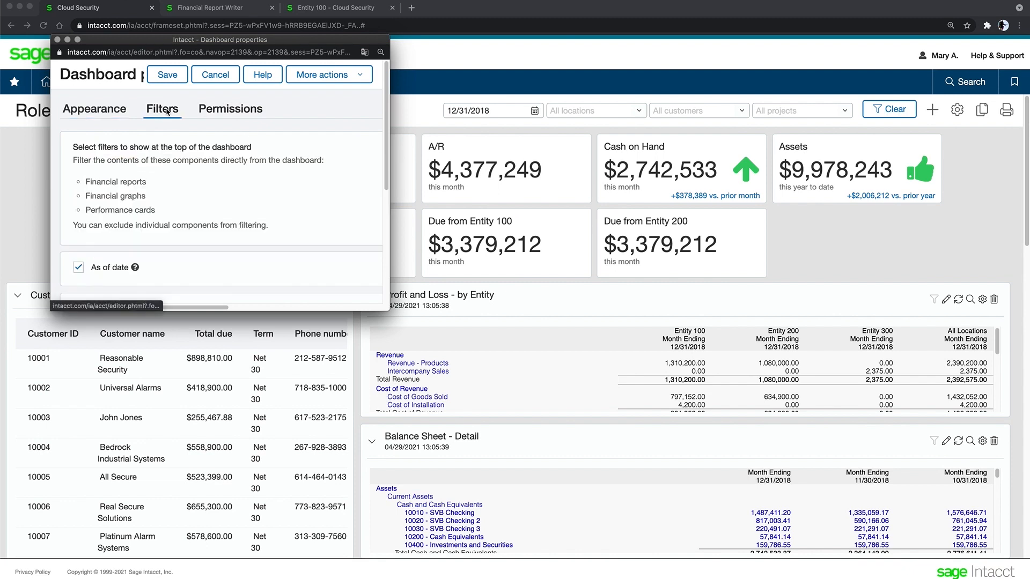
scroll(242, 223, down, 5)
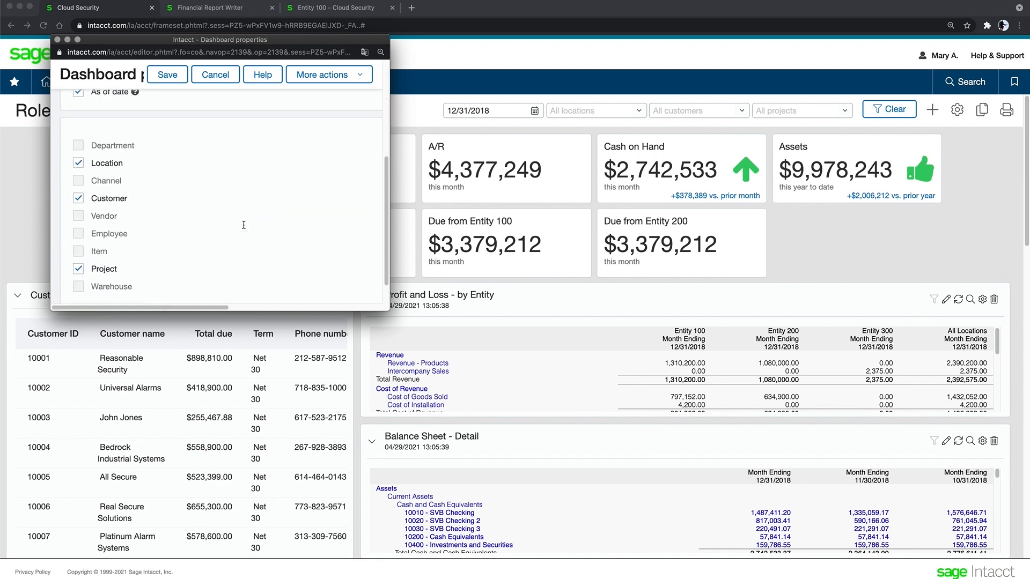
click(78, 164)
click(79, 148)
click(172, 79)
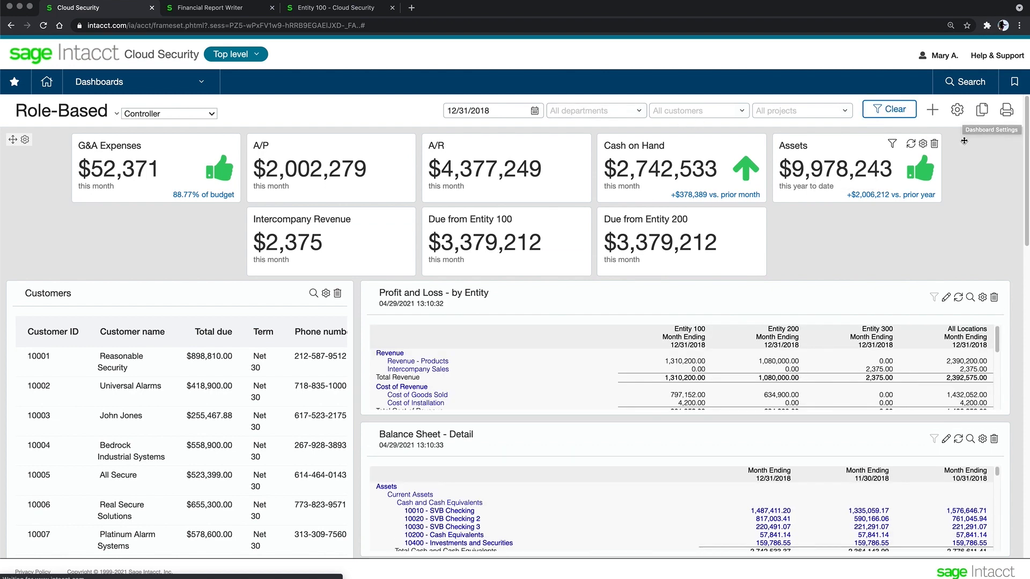
- Set the dashboard color to Blue, keeping 2 columns, the Right flexible-width column and the Role-Based group, and save the properties
click(958, 111)
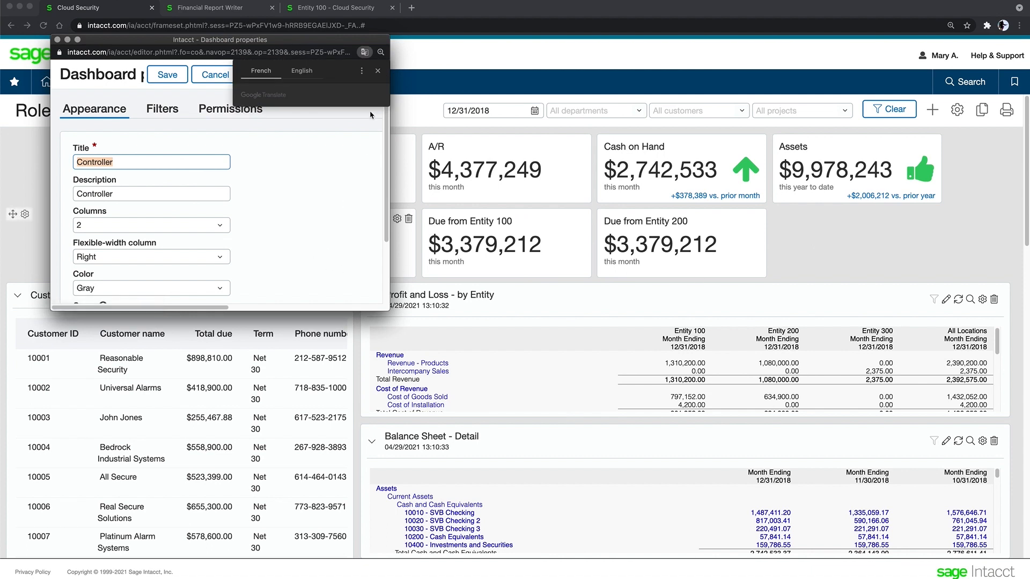
click(378, 71)
drag(388, 309, 627, 504)
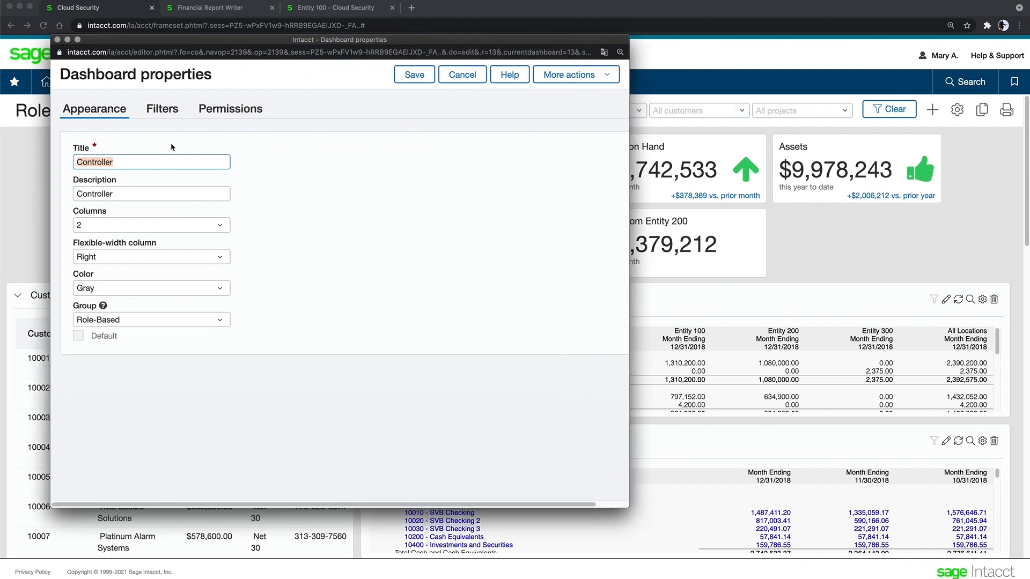
click(219, 227)
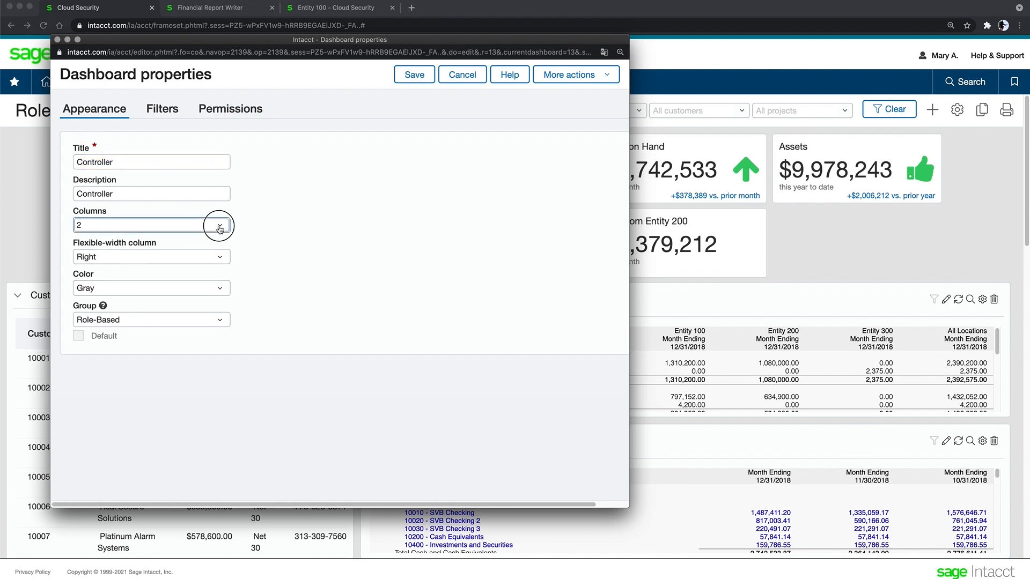
click(294, 259)
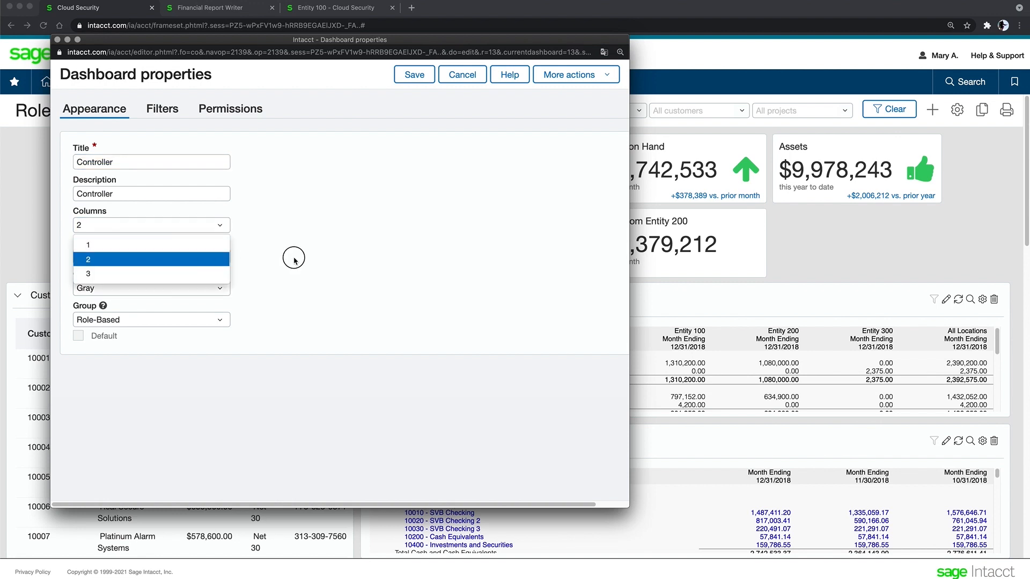
click(219, 258)
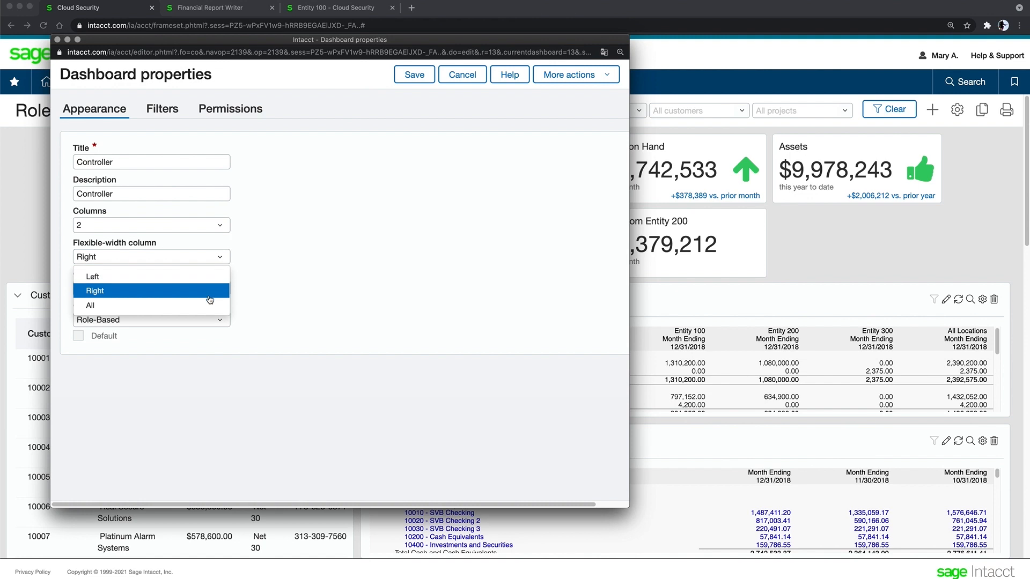
click(293, 280)
click(220, 290)
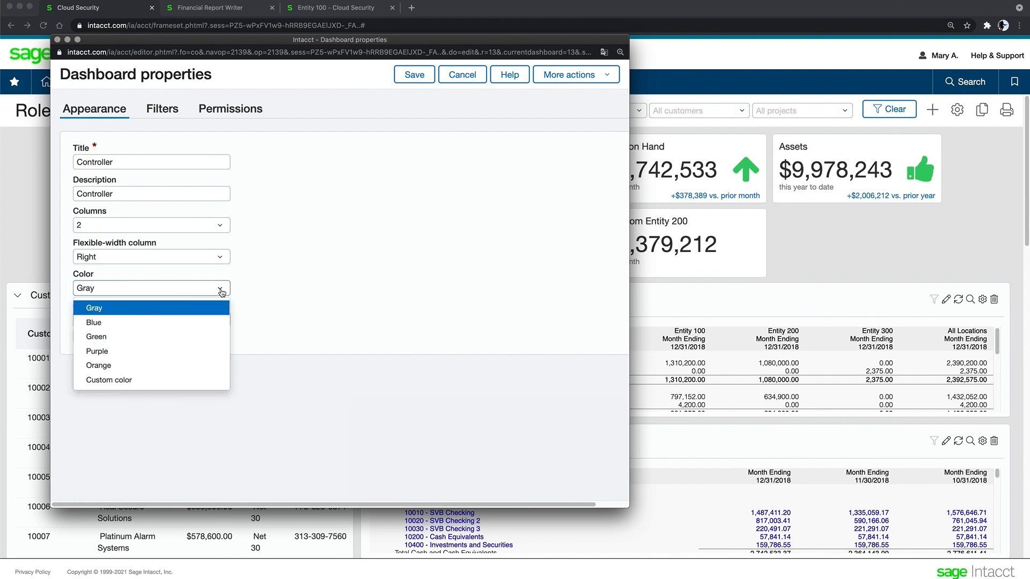
click(158, 323)
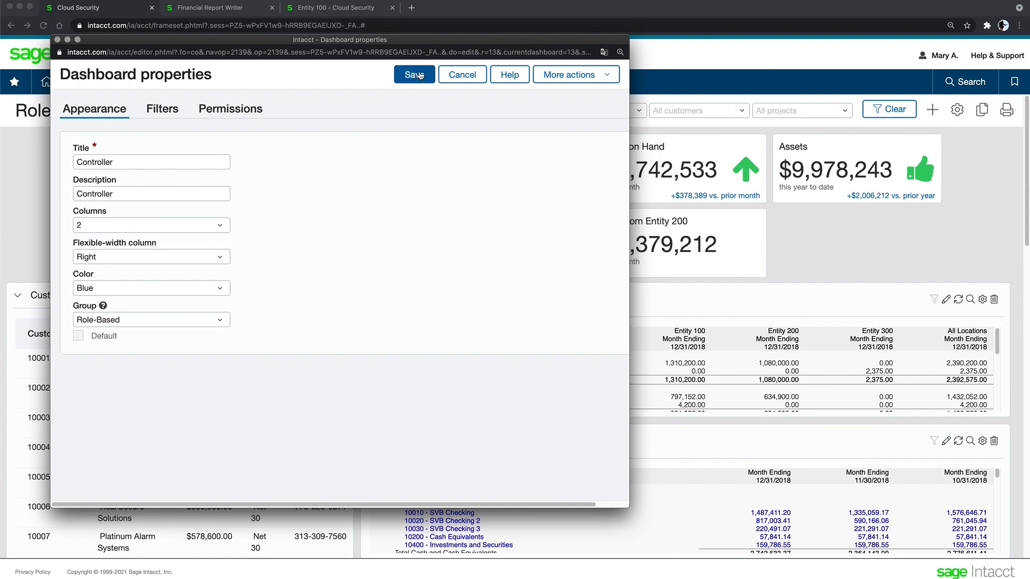
click(219, 319)
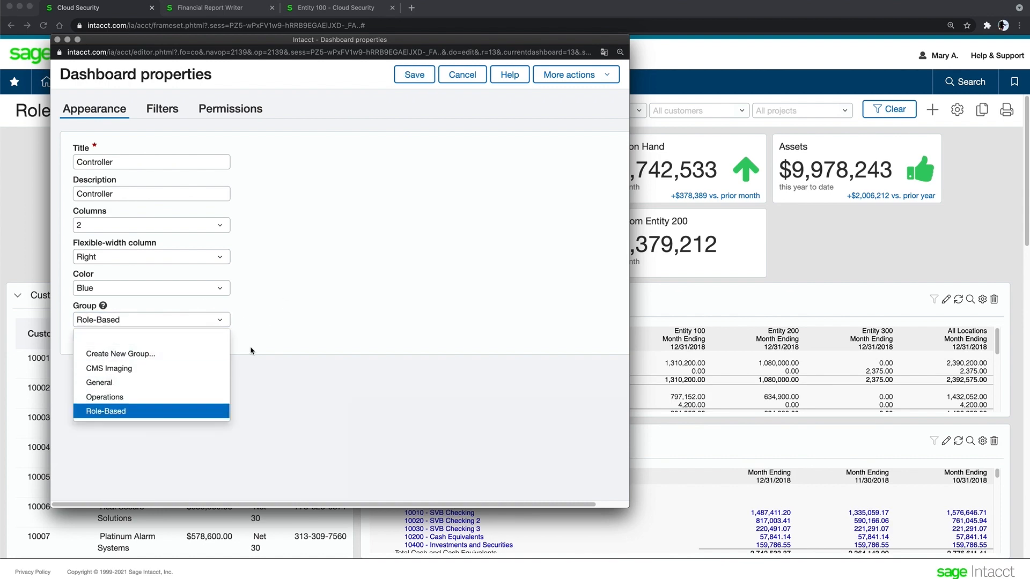
click(321, 266)
click(416, 76)
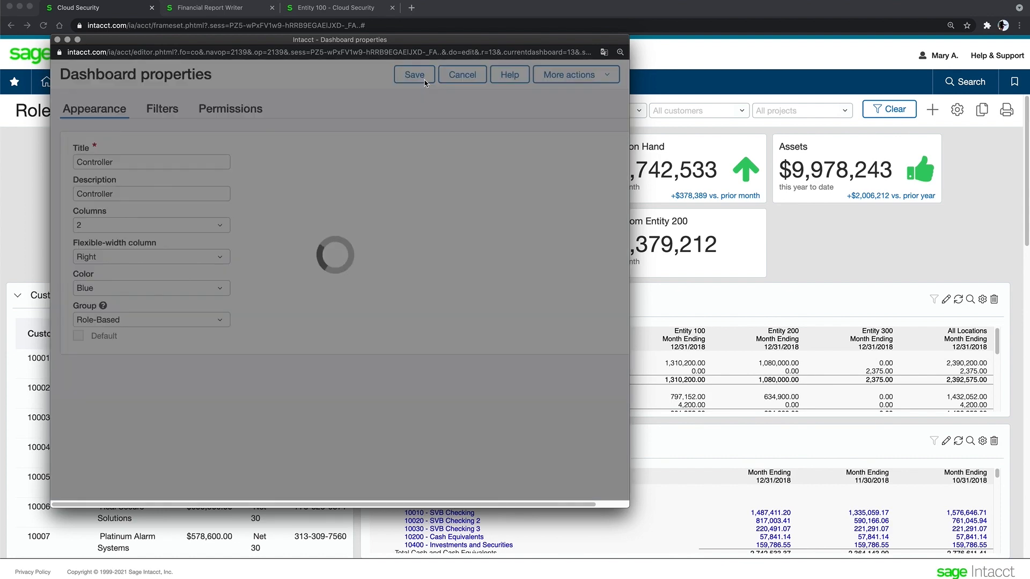
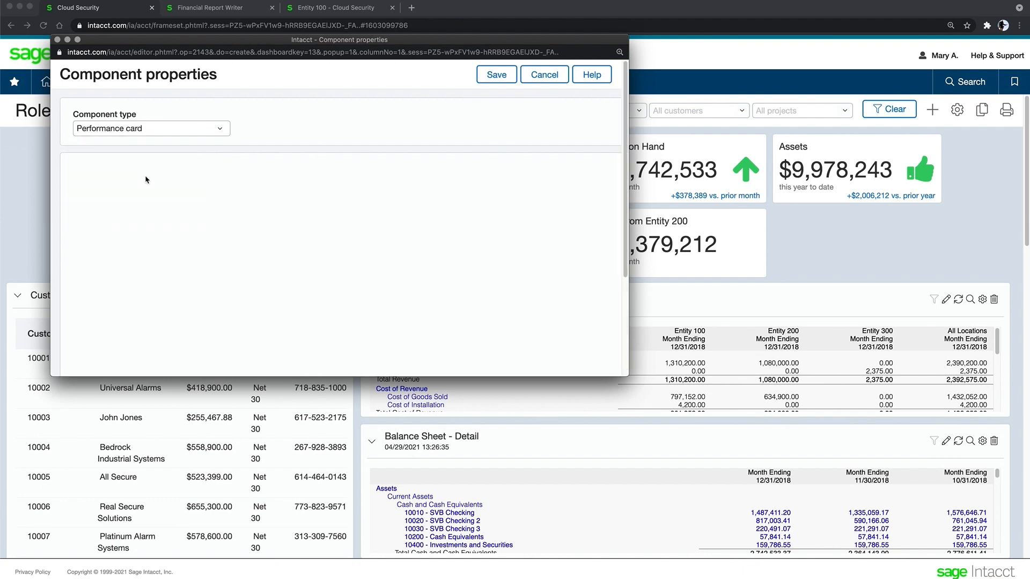
- Set the performance card's account group to EBIT - Earnings Before Interest & Tax and title it EBIT
click(153, 254)
text(eb)
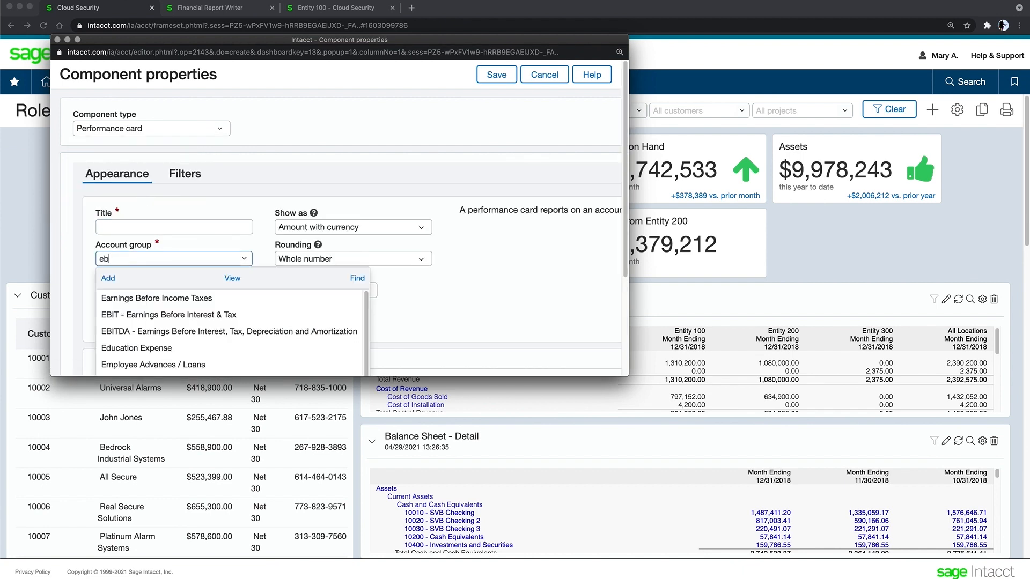
click(134, 291)
click(135, 228)
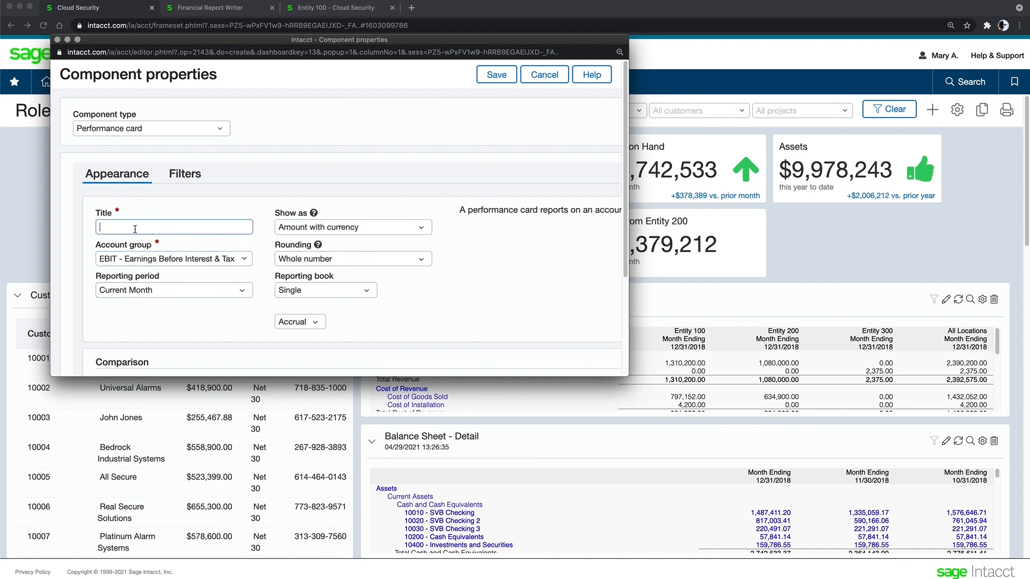
text(EBIT)
click(473, 279)
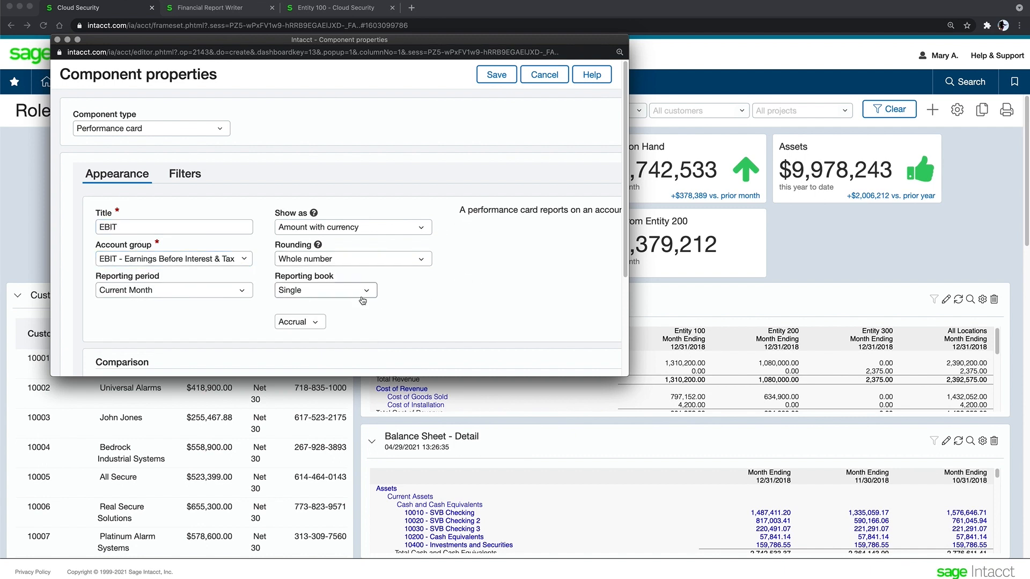
- Examine the EBIT card's available reporting periods, comparison types, icon colors and grouping choices
click(244, 290)
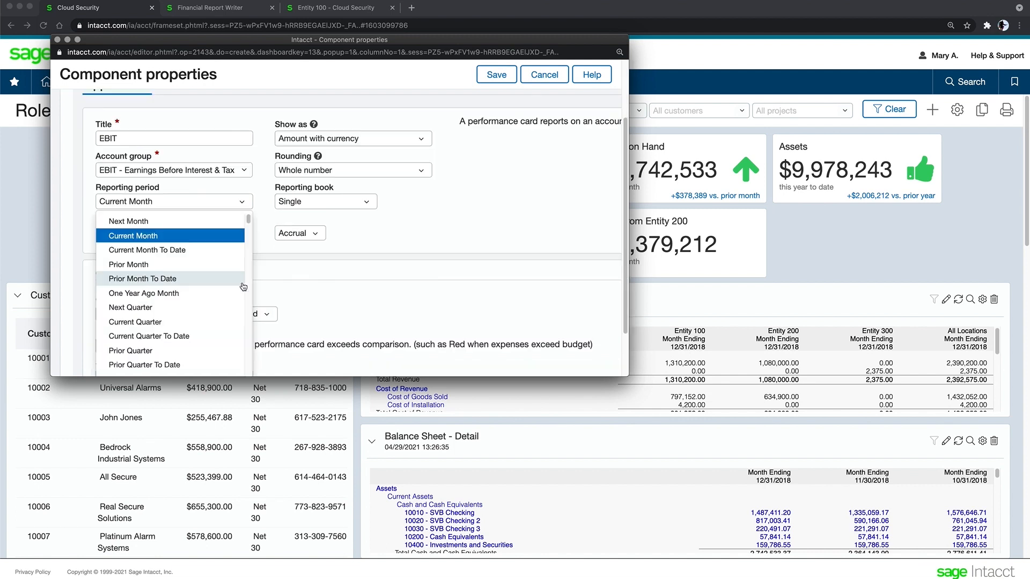
click(298, 279)
scroll(384, 201, down, 3)
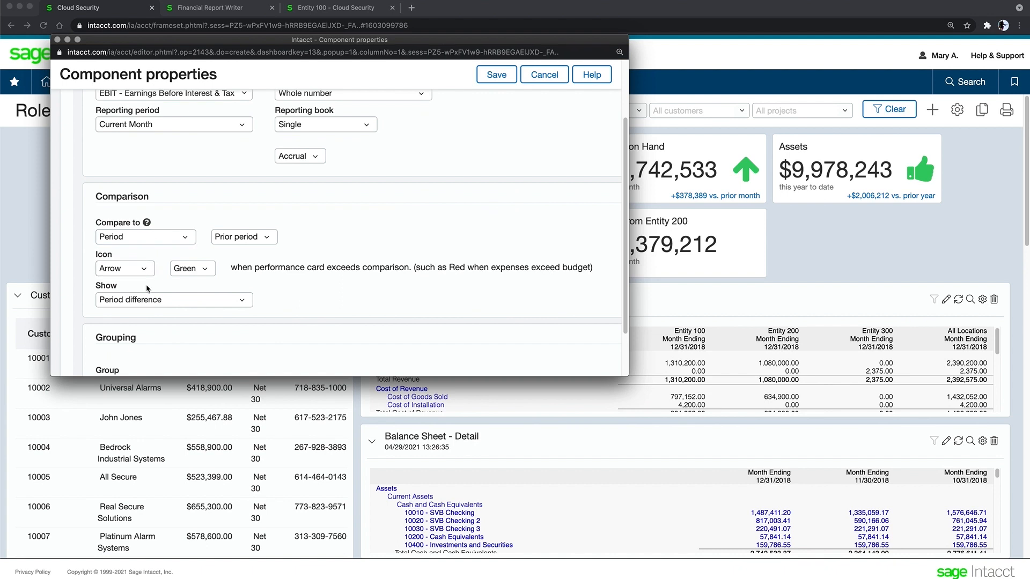
click(168, 236)
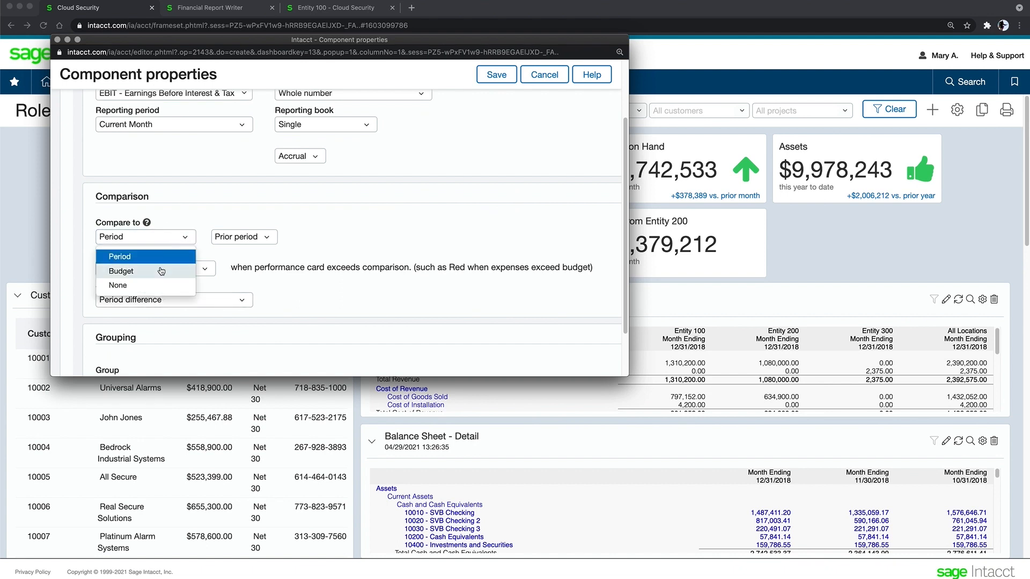
click(349, 242)
scroll(348, 242, down, 1)
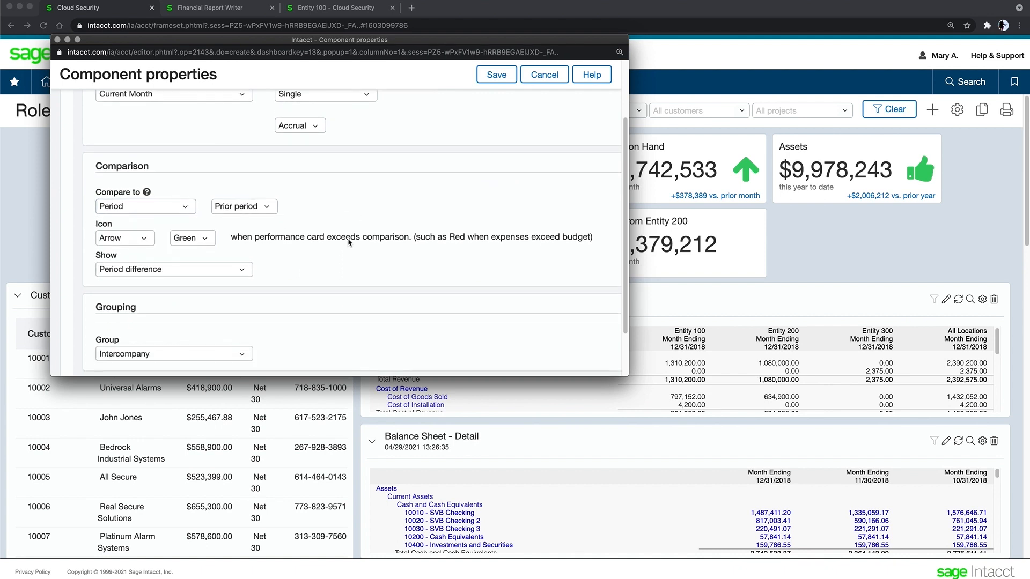
click(214, 236)
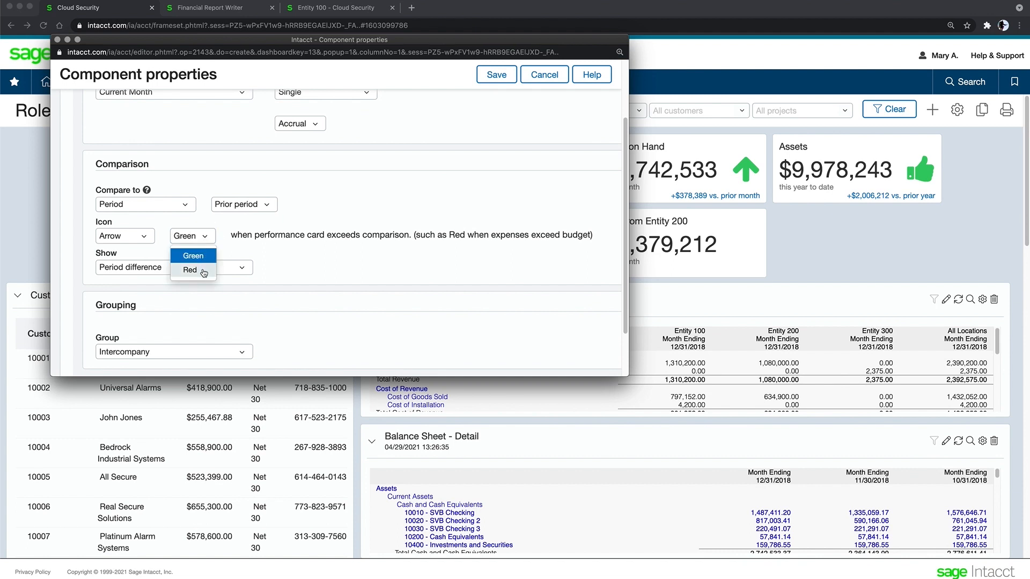
click(312, 252)
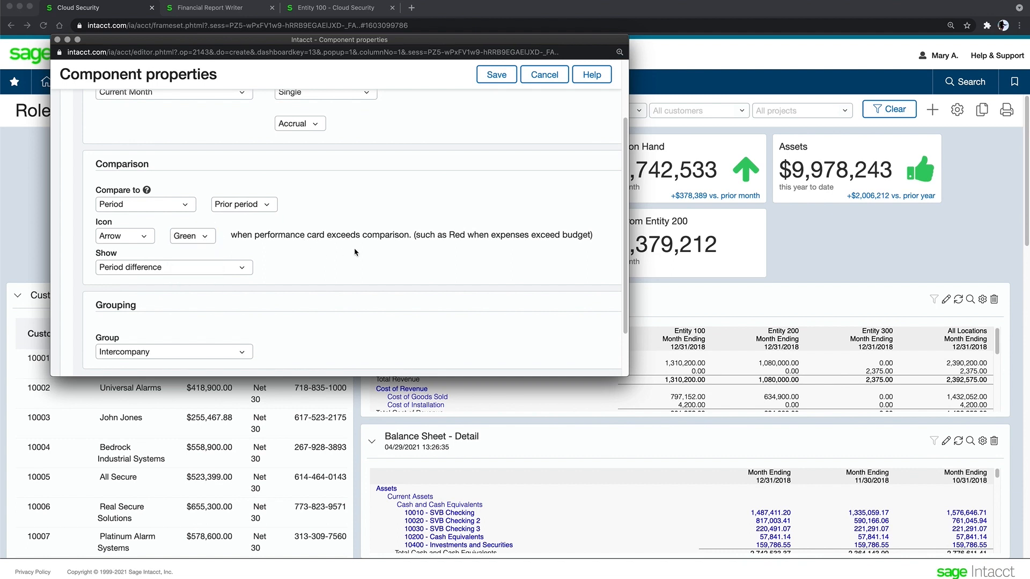
scroll(365, 253, down, 1)
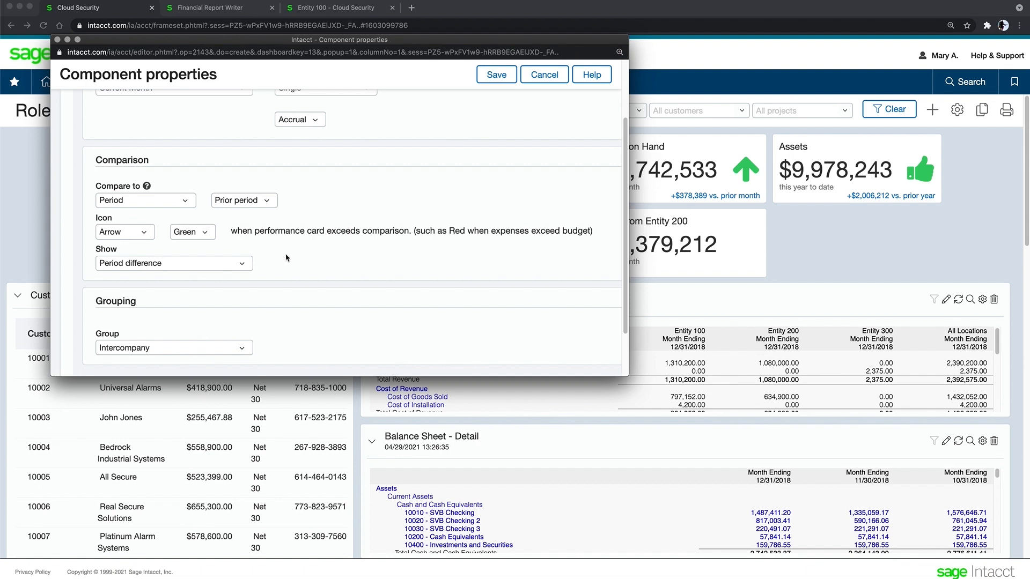
scroll(286, 258, down, 1)
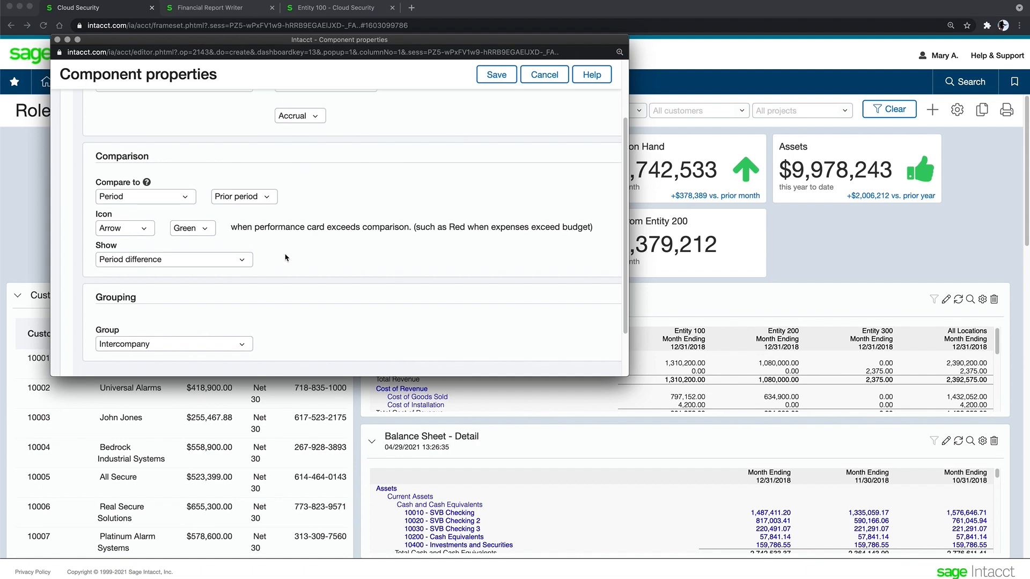
click(240, 345)
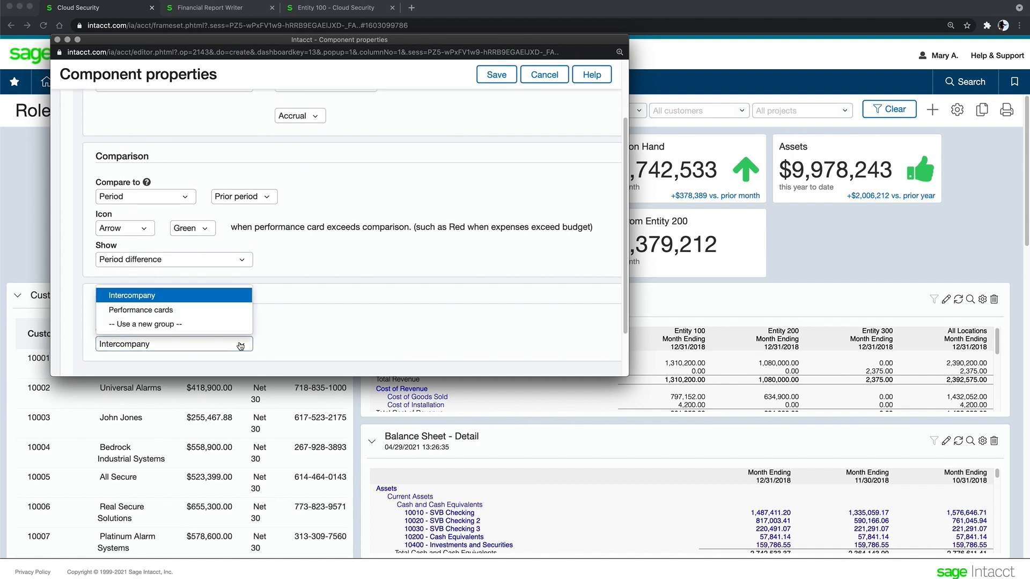
click(305, 322)
scroll(307, 281, up, 3)
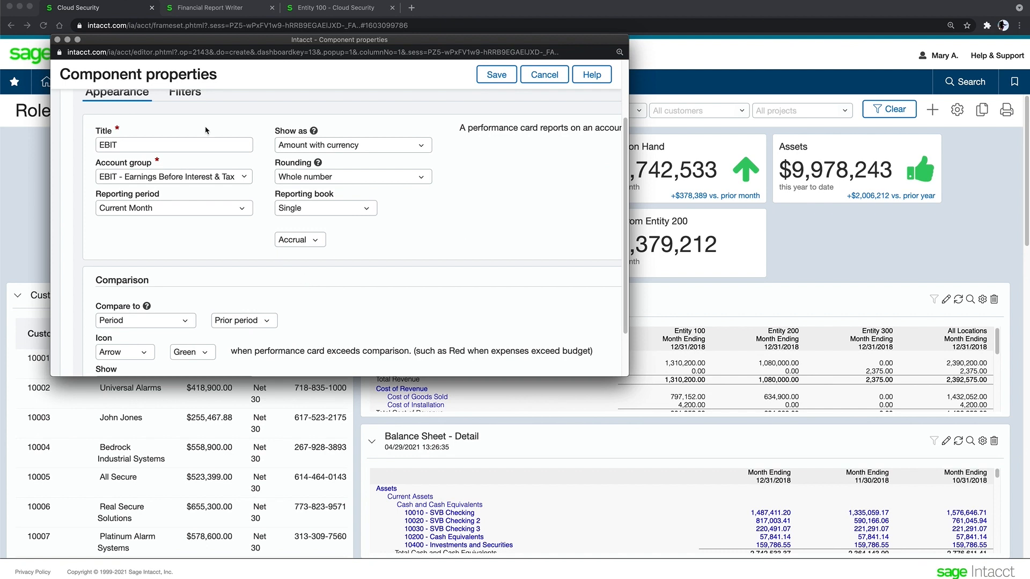
- Check the EBIT performance card's dimension filters and save the component to the dashboard
click(191, 93)
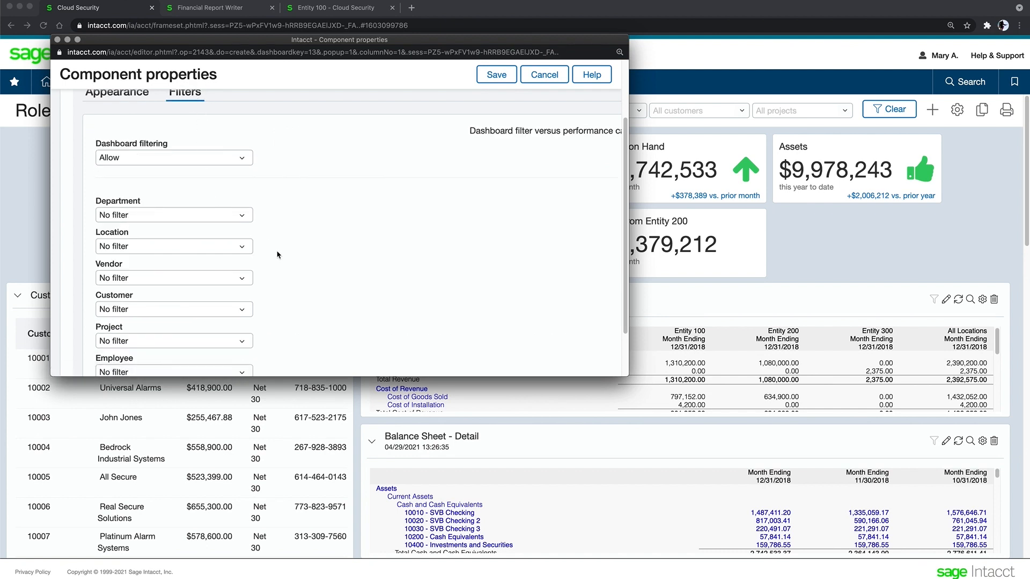
scroll(277, 254, down, 1)
scroll(277, 254, down, 1)
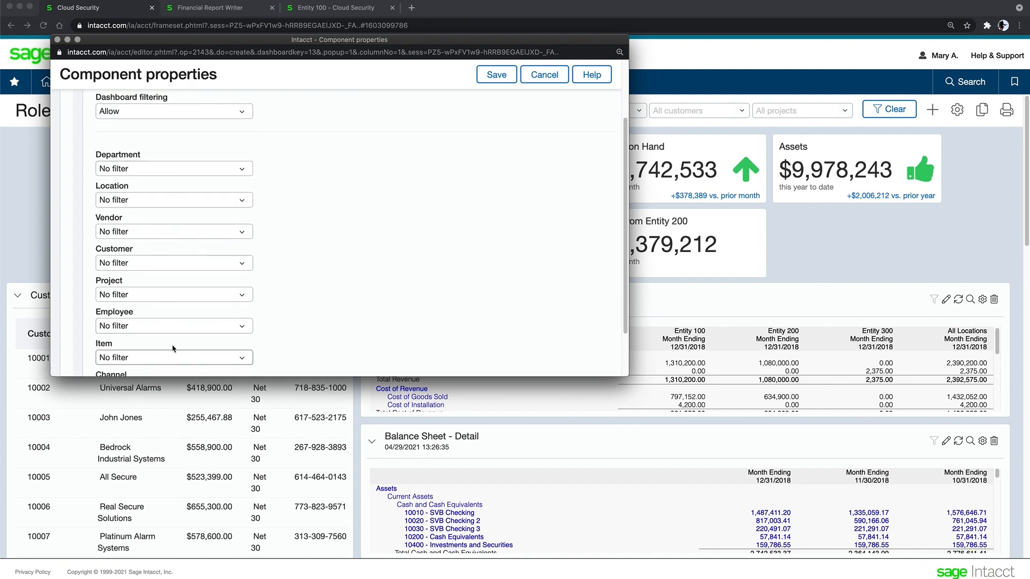
click(491, 77)
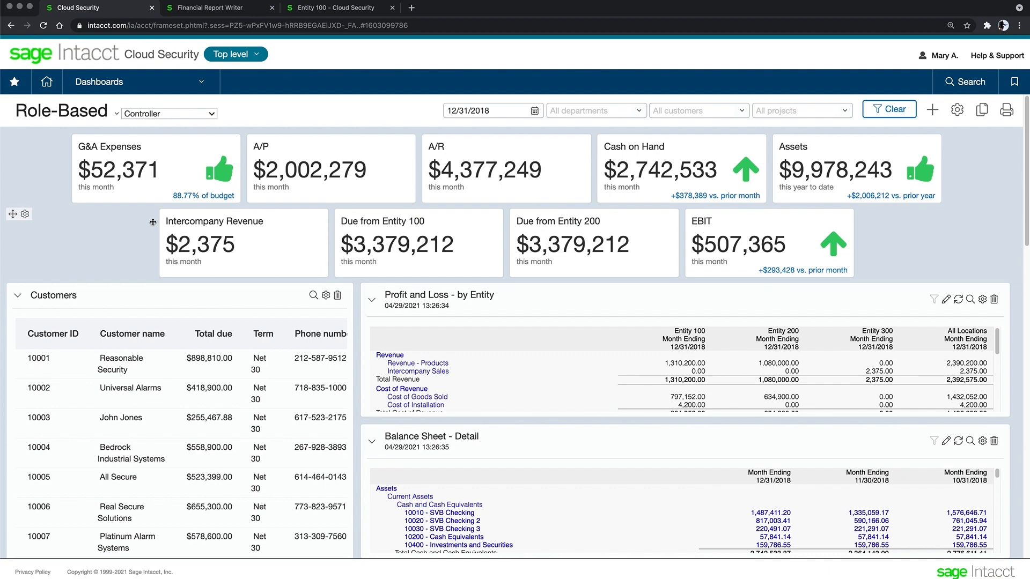
- Create a General Ledger account group named AR per Employee with the structure type Computation
click(204, 83)
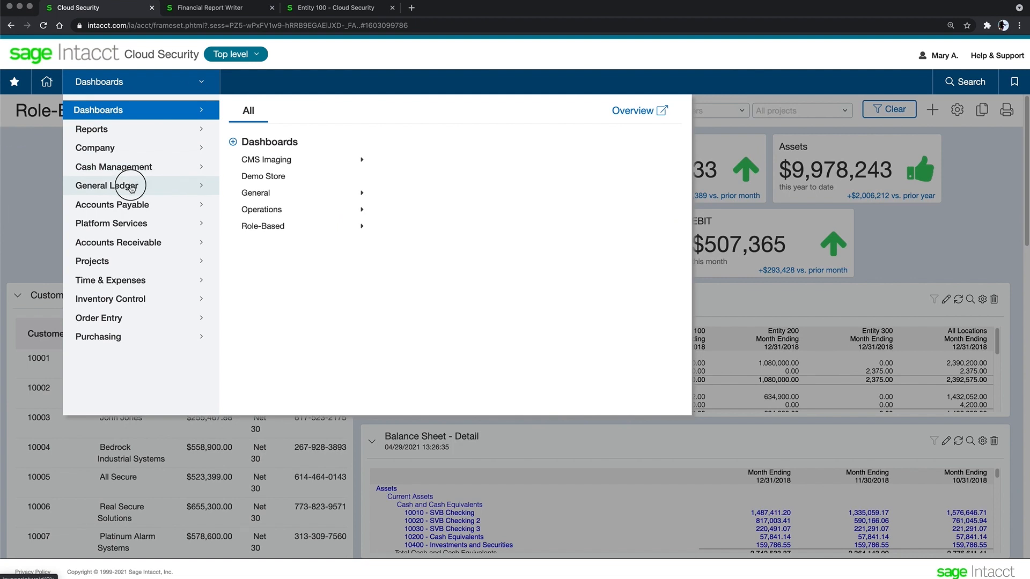
mouse_move(144, 188)
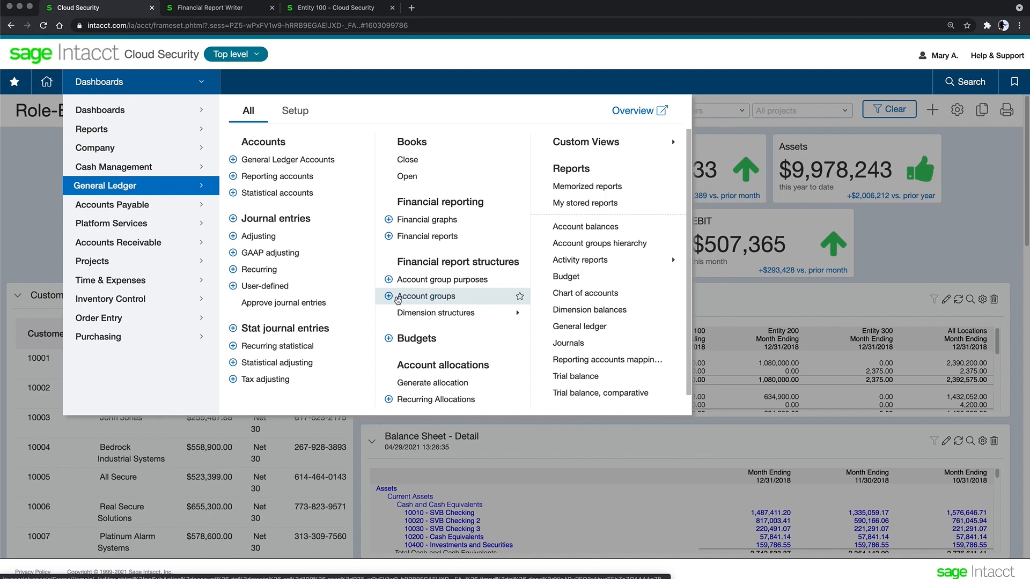
click(389, 298)
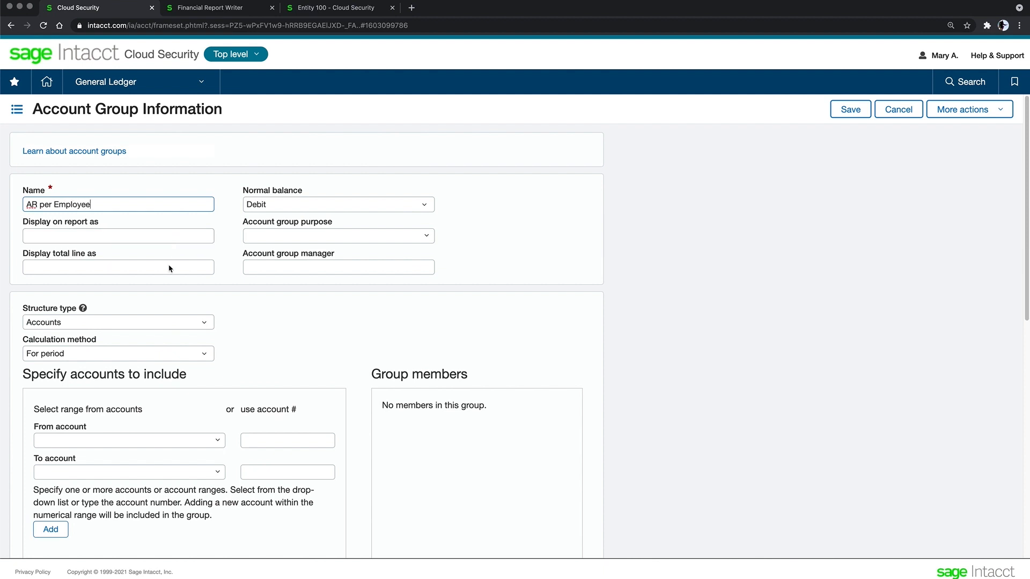
click(204, 355)
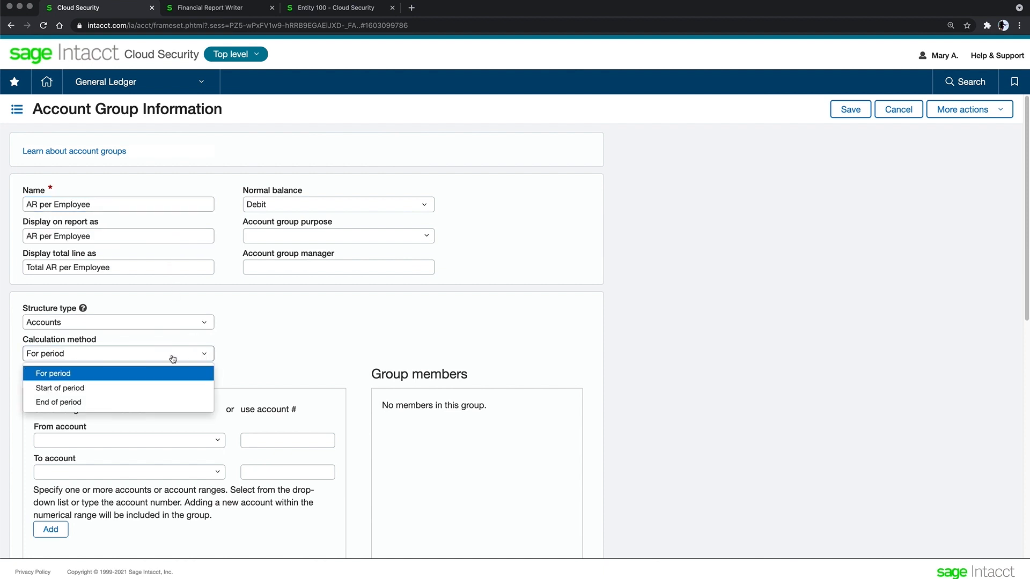
click(199, 324)
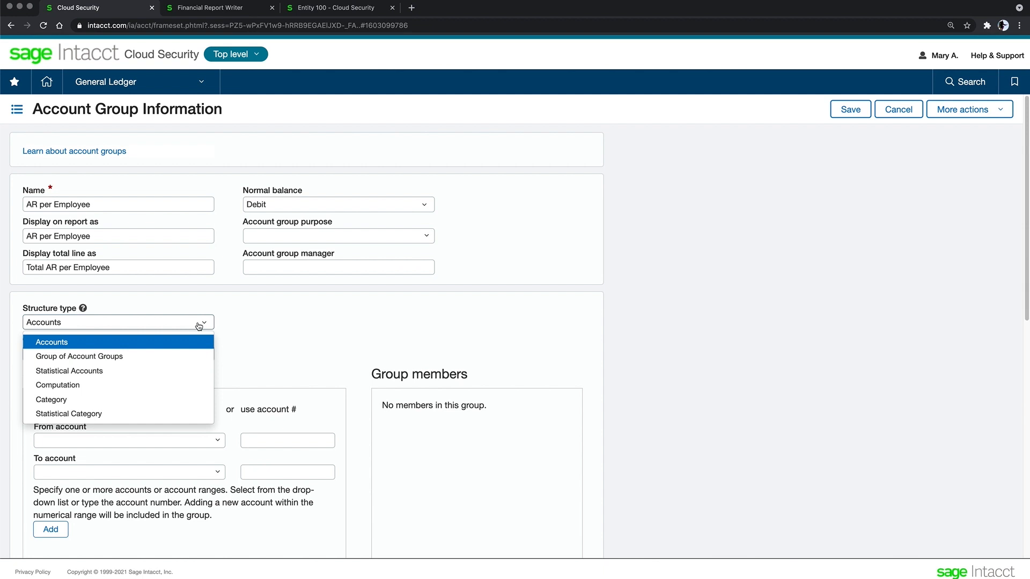
click(157, 385)
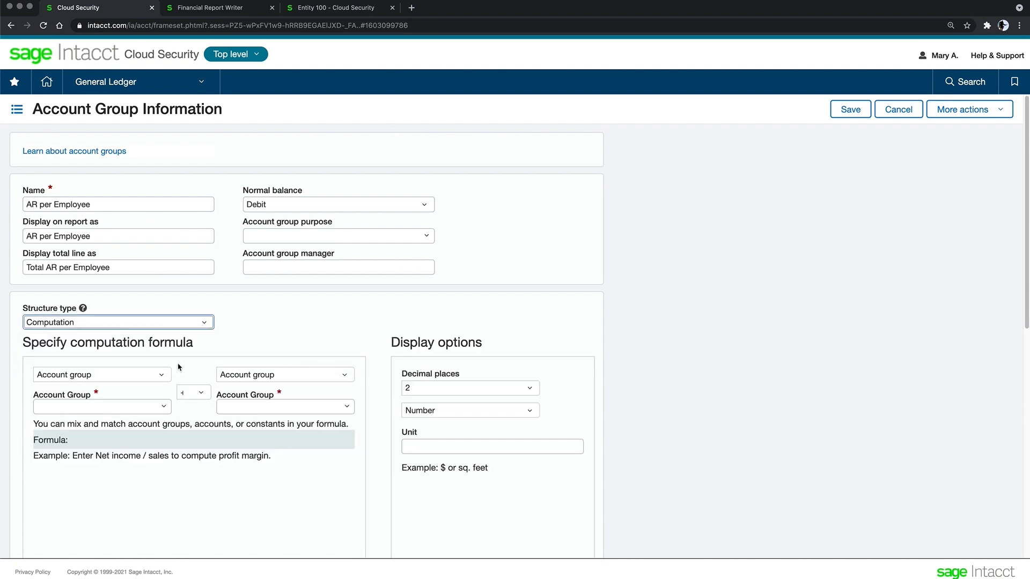
- Define the computation formula as the Accounts Receivable account group ÷ the Employee Headcount account group
click(160, 409)
text(acc)
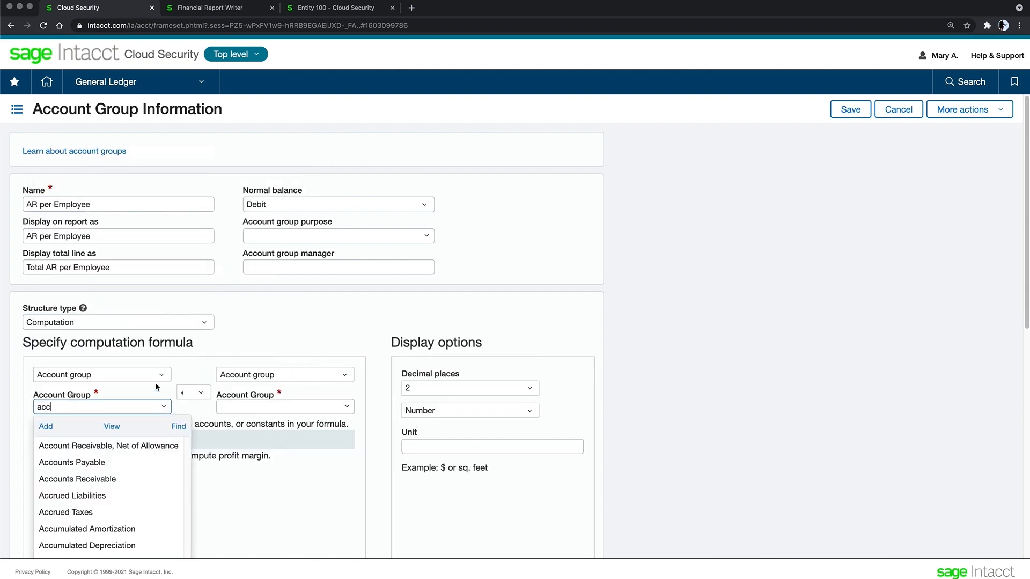
click(87, 479)
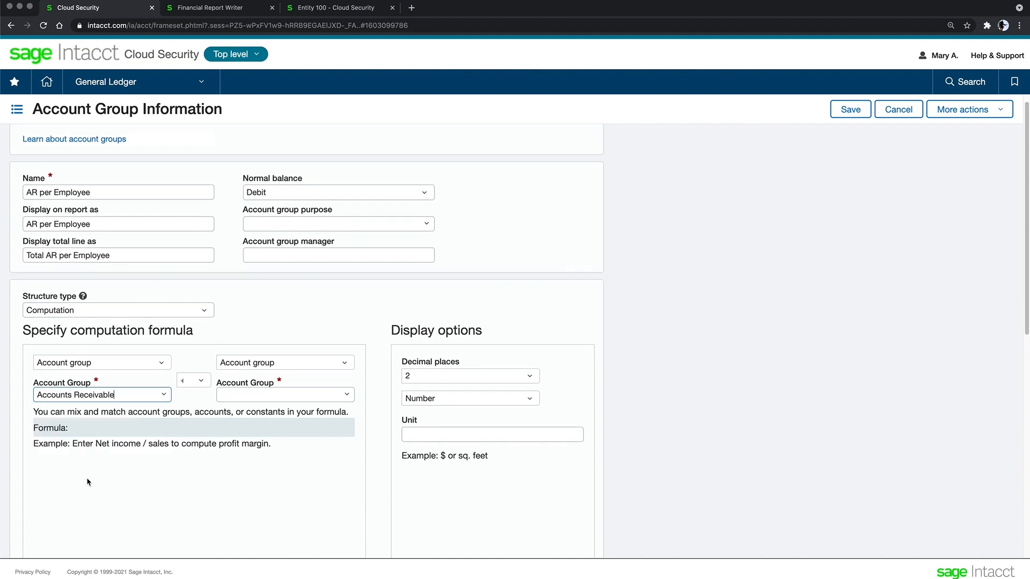
click(202, 382)
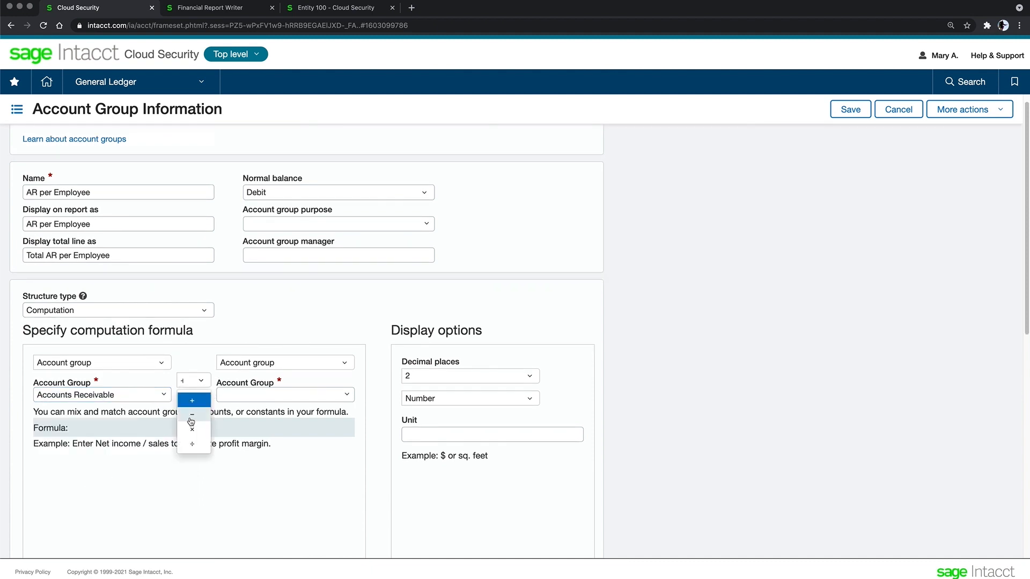
click(196, 449)
click(337, 397)
text(emp)
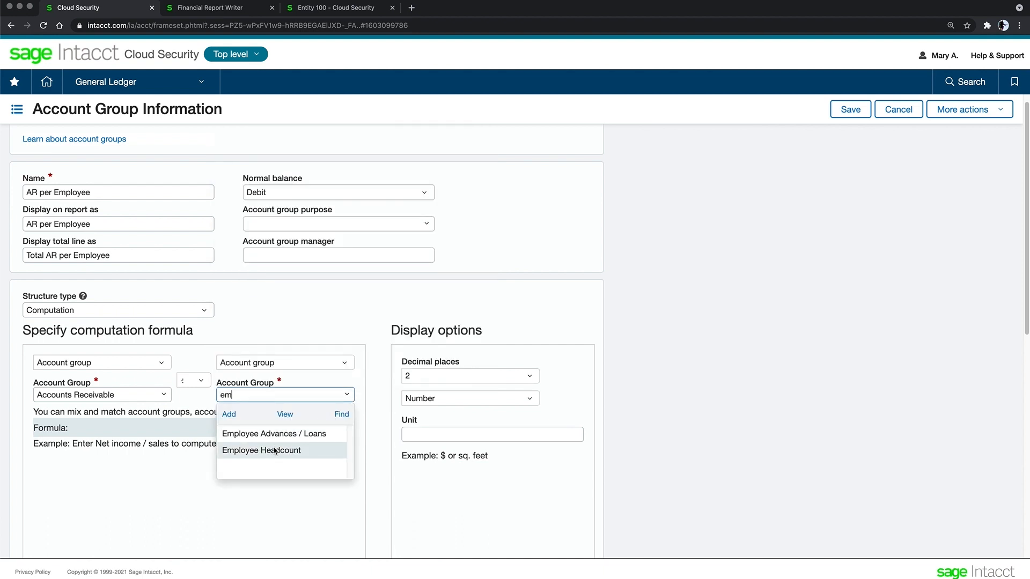
click(277, 449)
- Set the computation's display unit to $ and save the AR per Employee account group
click(459, 435)
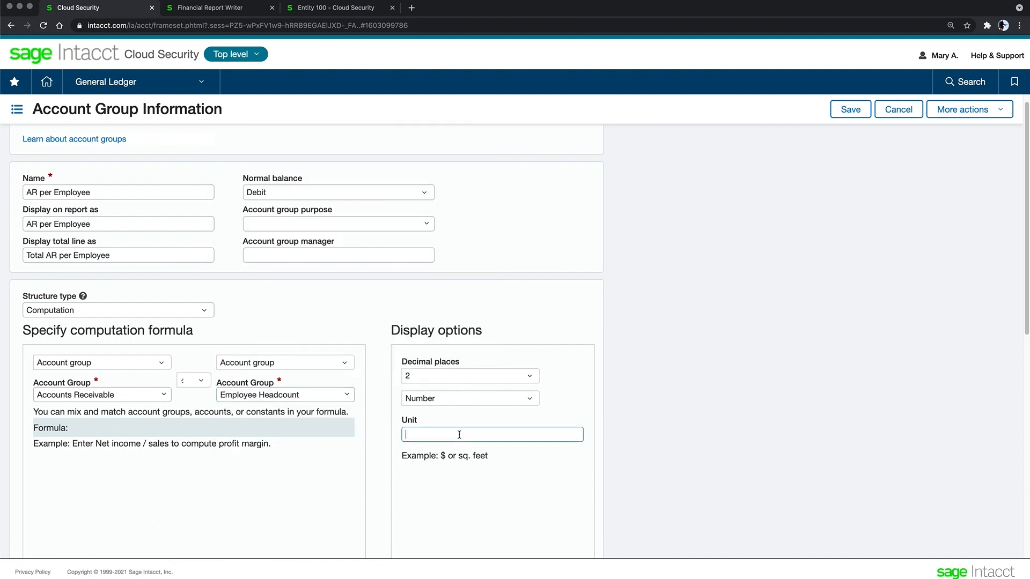
text($)
scroll(422, 353, down, 7)
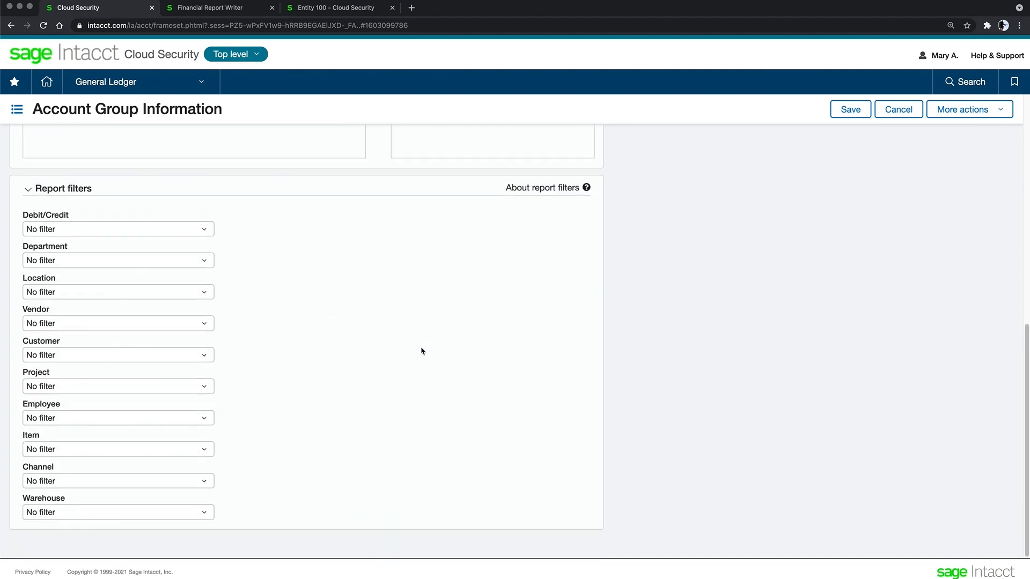
click(853, 109)
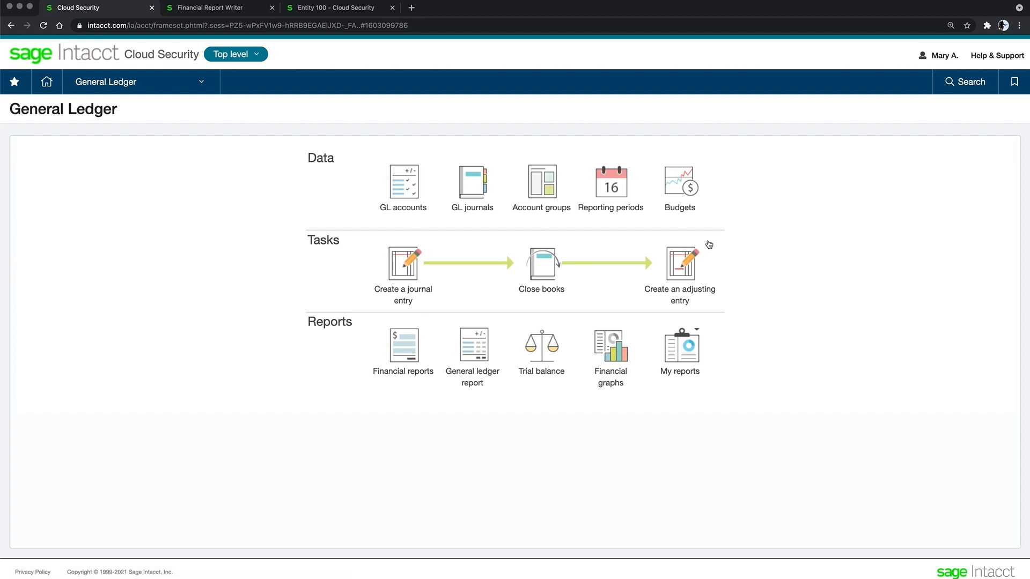
- Open the Role-Based Controller dashboard
click(185, 86)
click(106, 117)
click(264, 228)
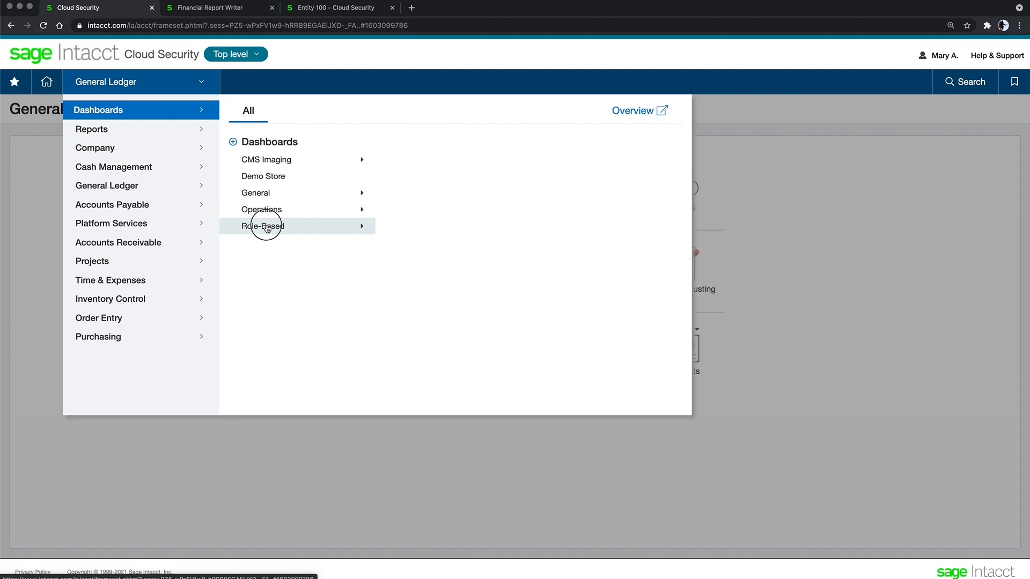
click(410, 284)
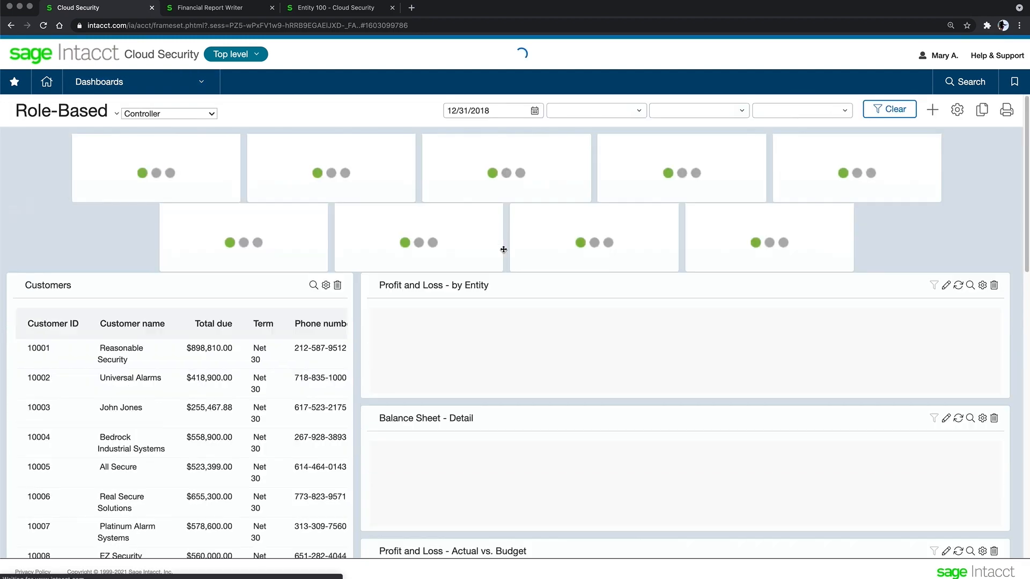
- Add a performance card component titled AR per Employee to the dashboard, reporting the current month against the prior period
click(932, 110)
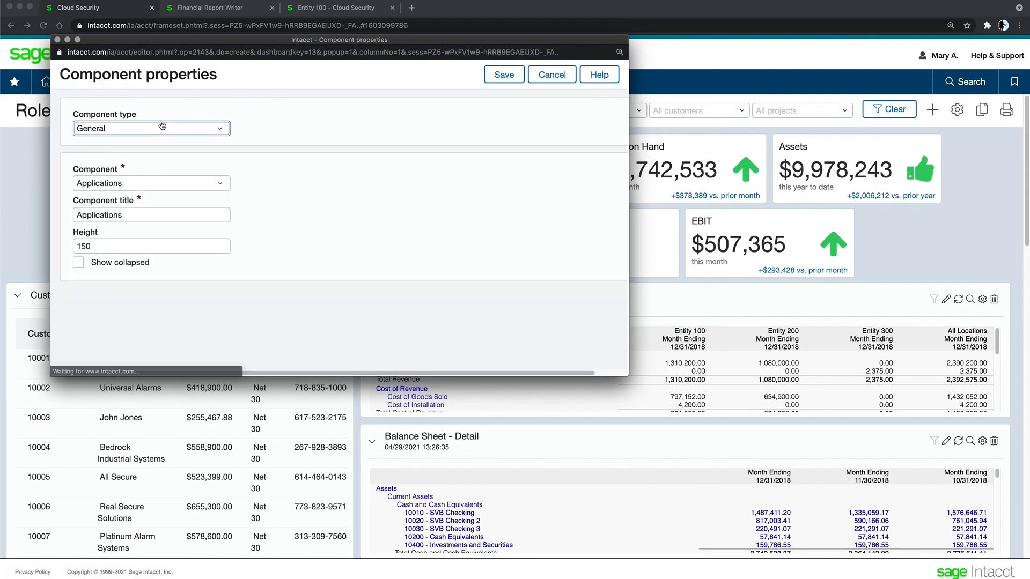
click(158, 128)
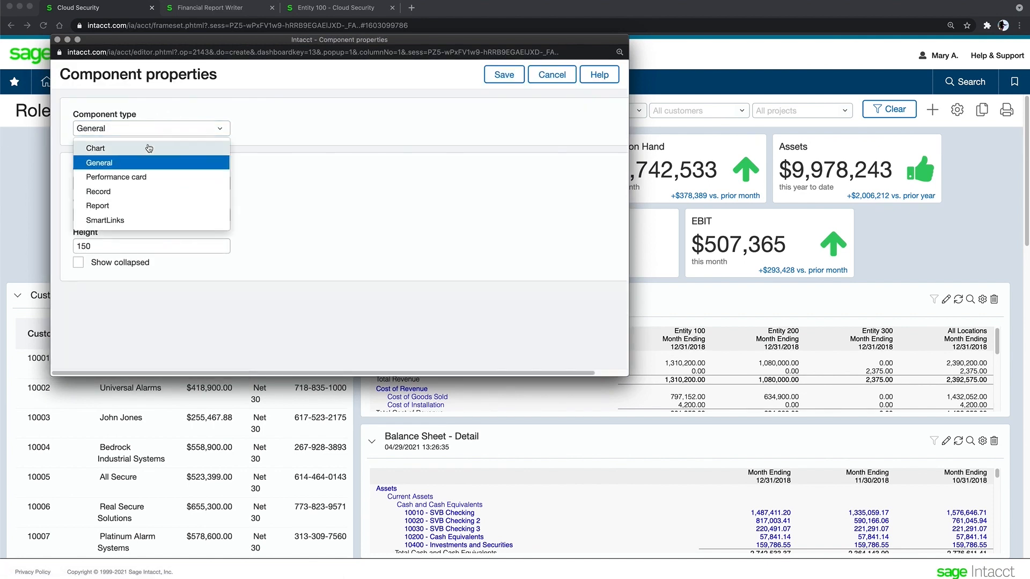
click(142, 181)
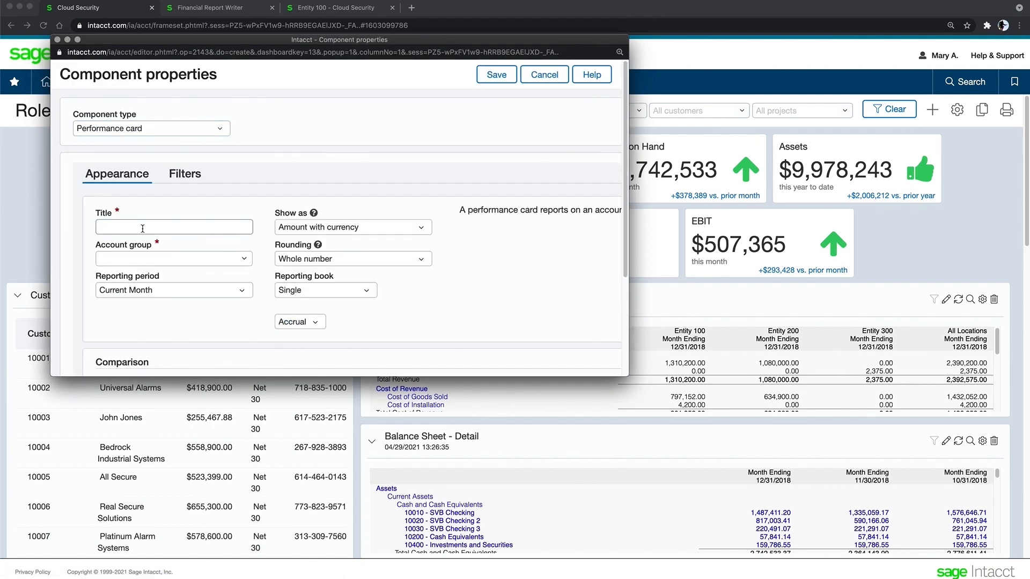
scroll(142, 229, down, 3)
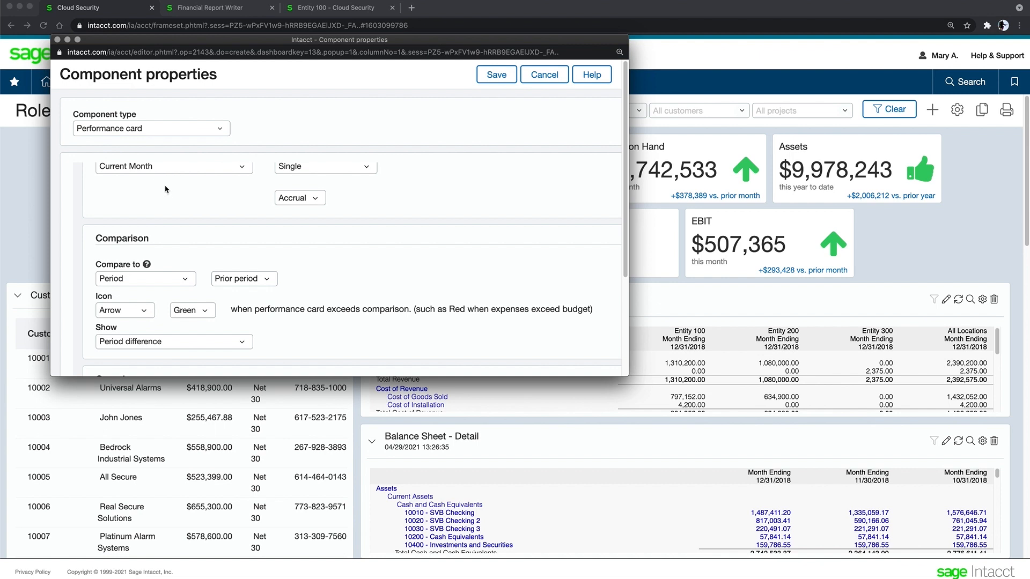
scroll(164, 186, up, 3)
click(148, 226)
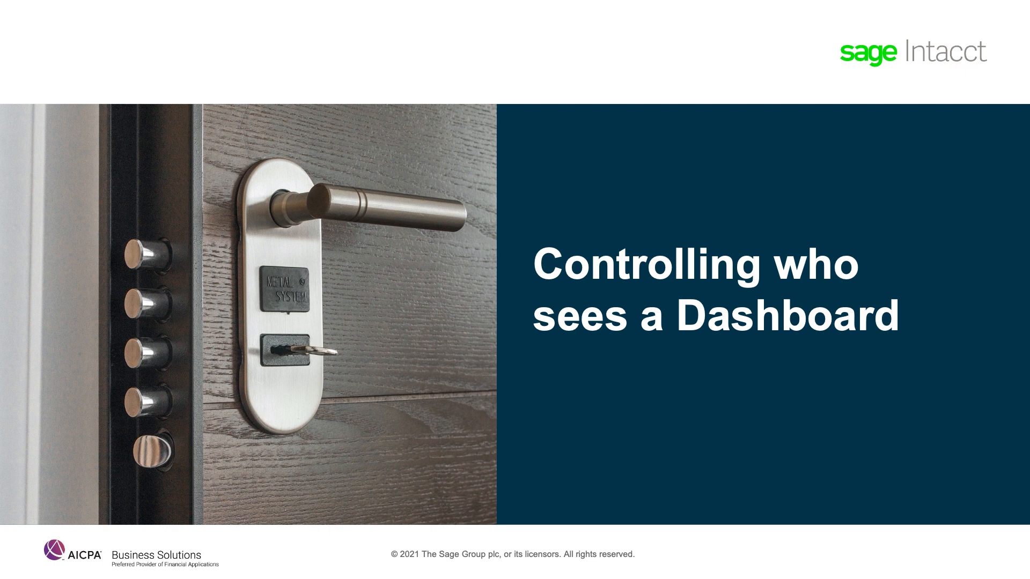
key(Right)
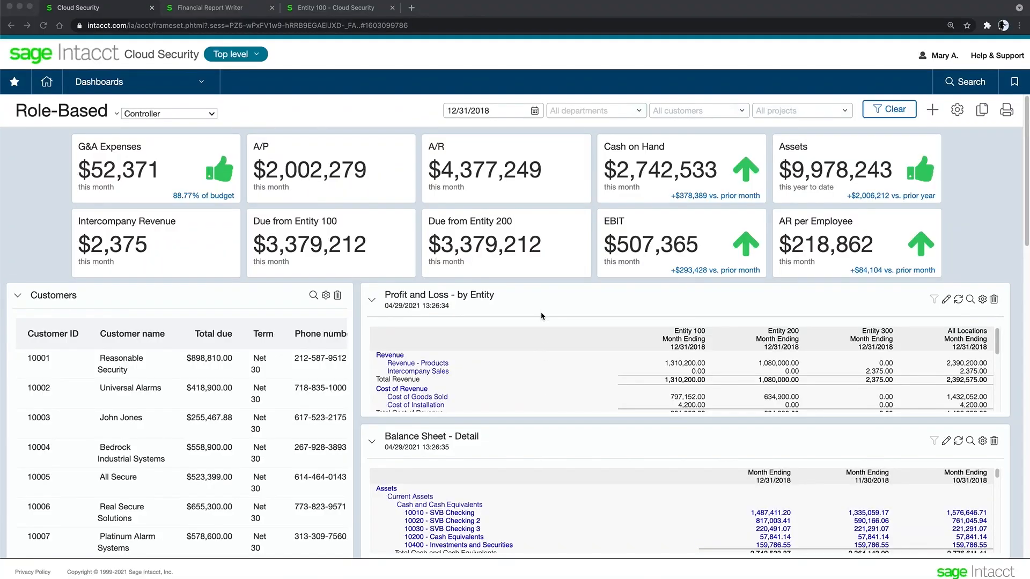
- Try denying the Everyone group access to the Controller dashboard in its permissions, with the add-entry type set to User
click(957, 110)
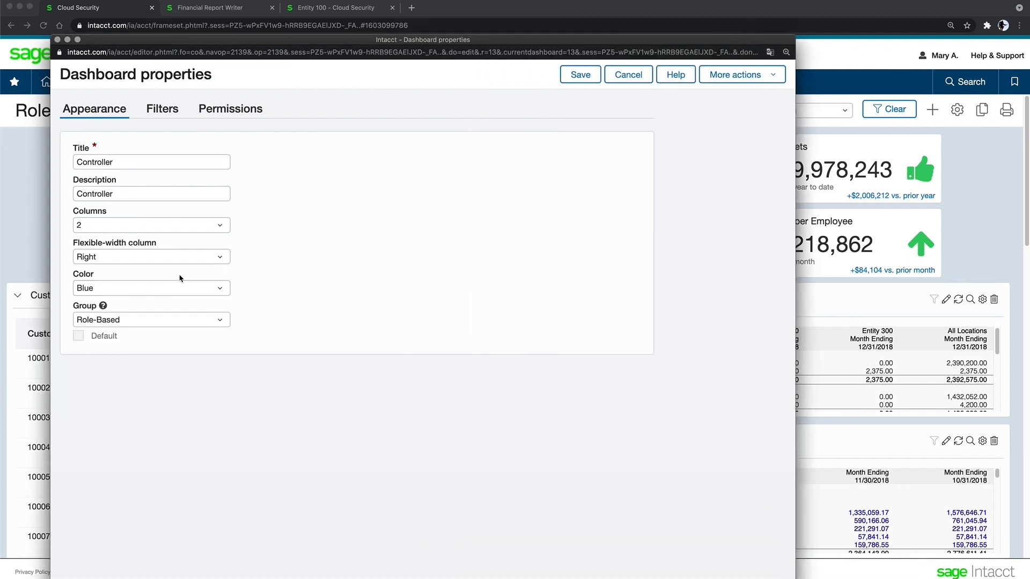
click(226, 110)
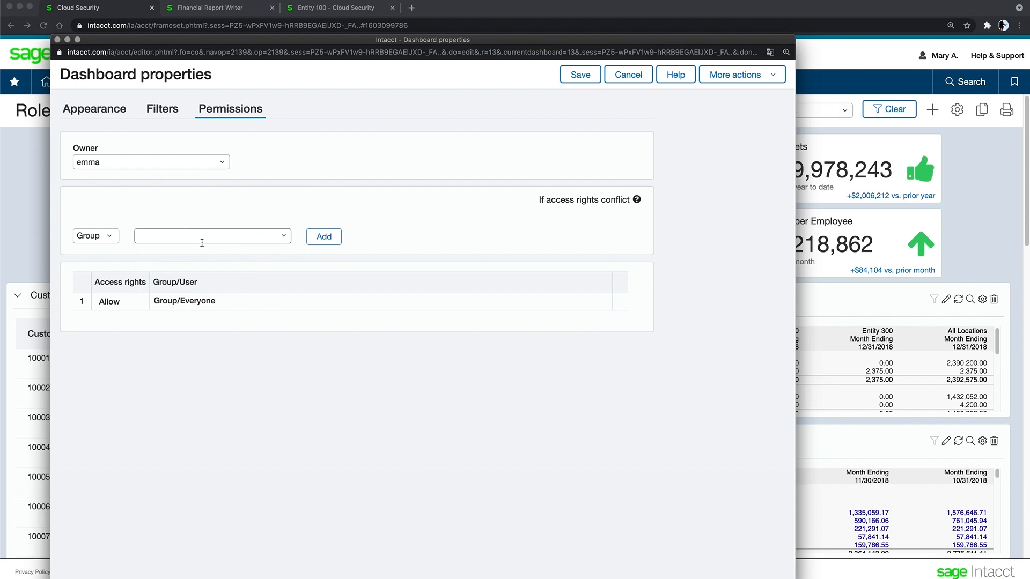
click(110, 240)
click(90, 271)
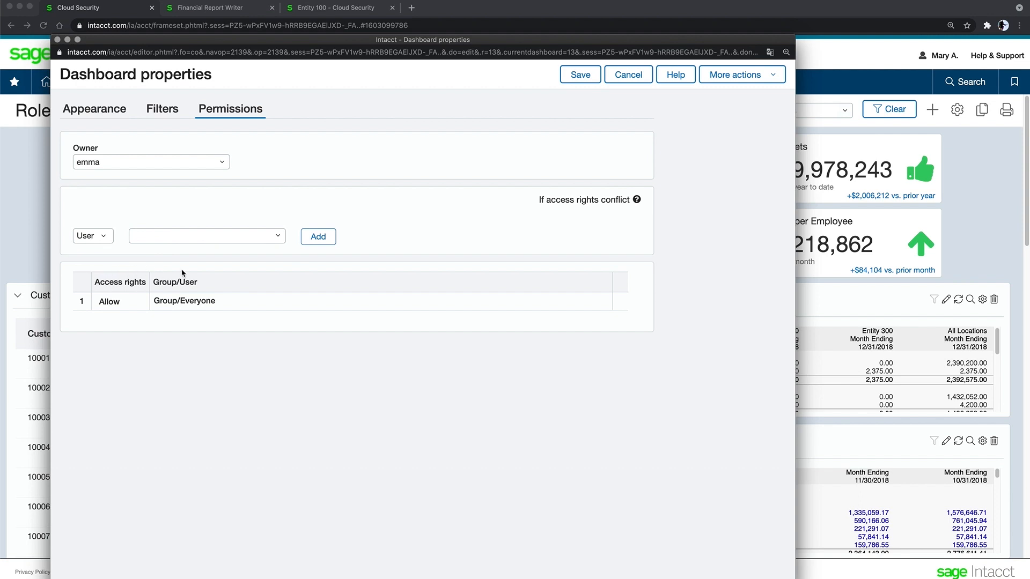
click(127, 306)
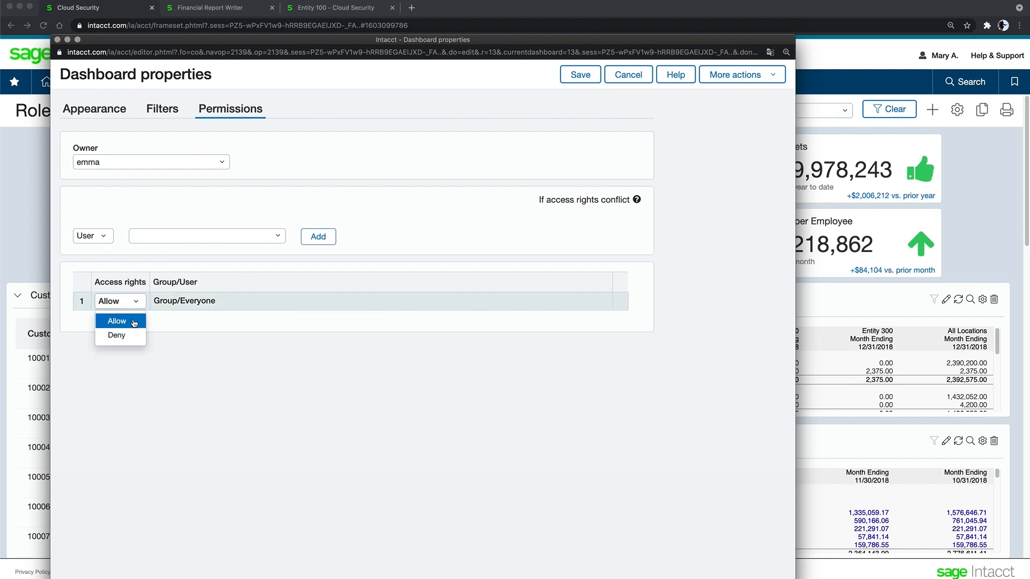
click(129, 337)
- Try adding an individual user to the dashboard's permissions with Allow access, and discard the permission changes
click(278, 237)
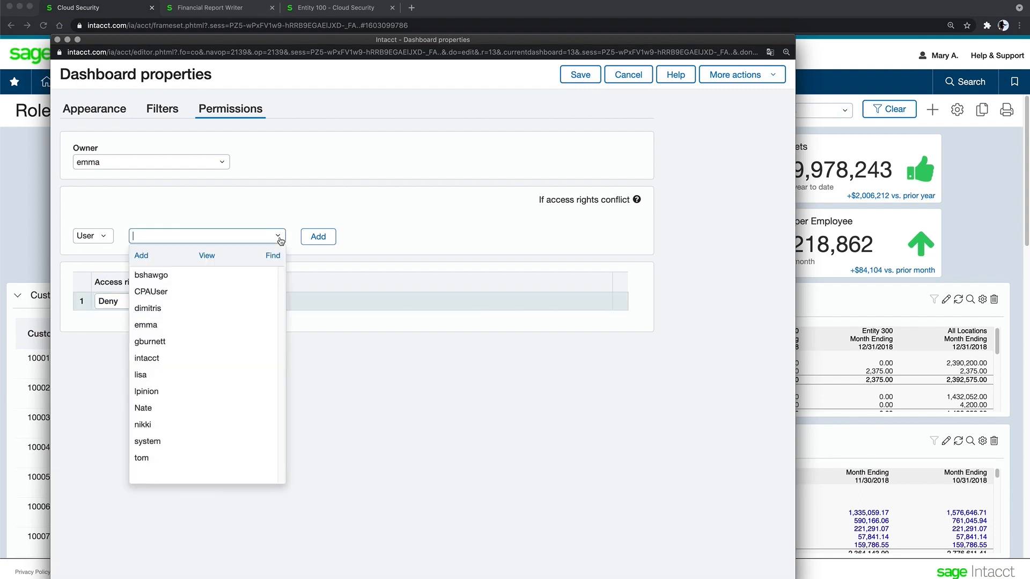
click(170, 274)
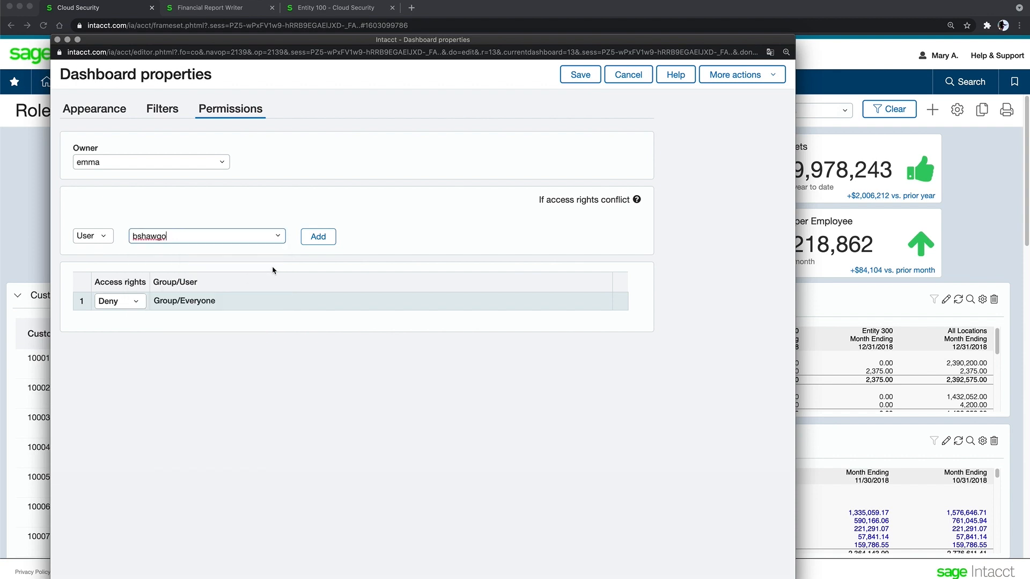
click(331, 239)
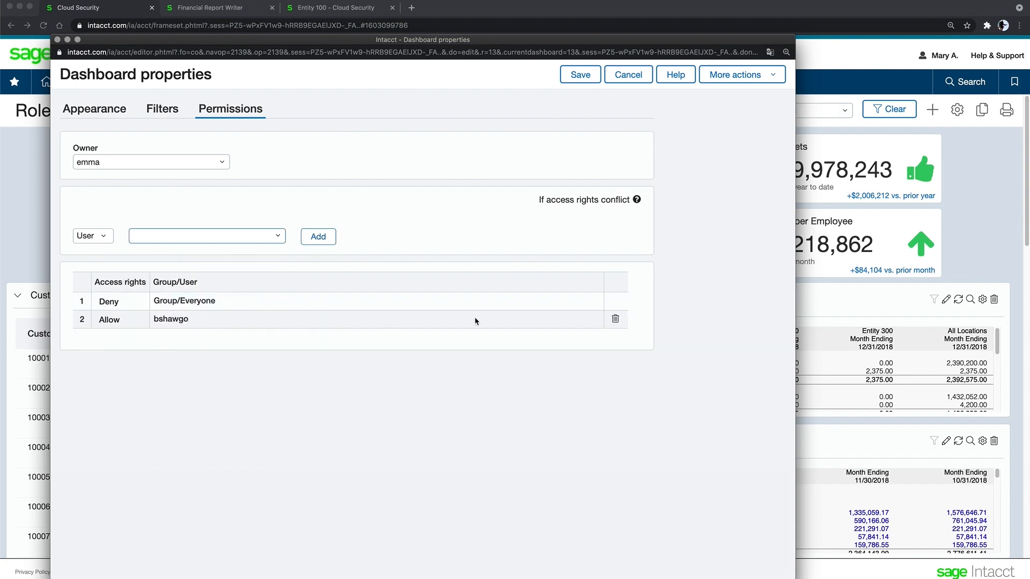
click(623, 77)
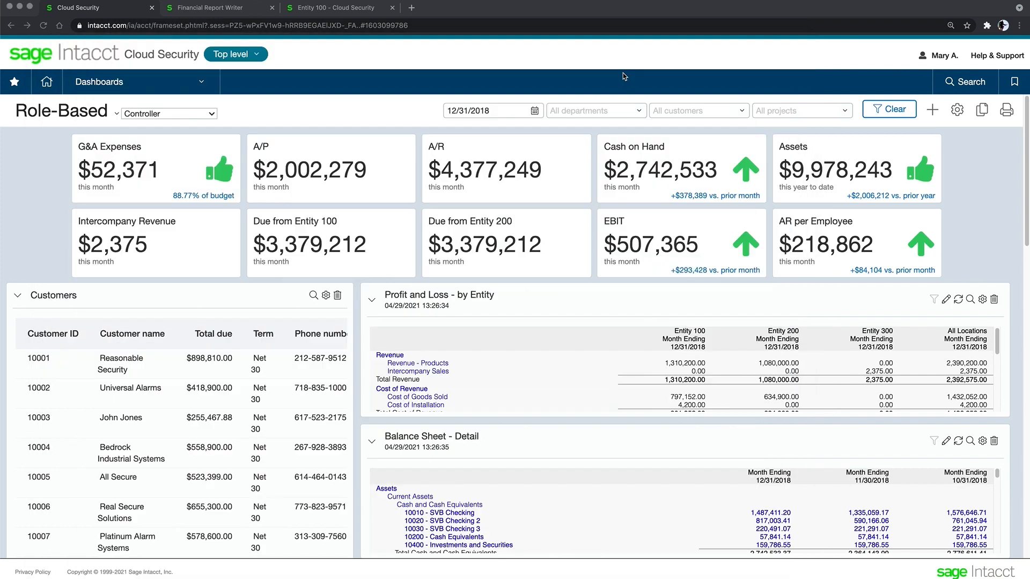
- Open the My Dashboards list of all dashboards
click(202, 84)
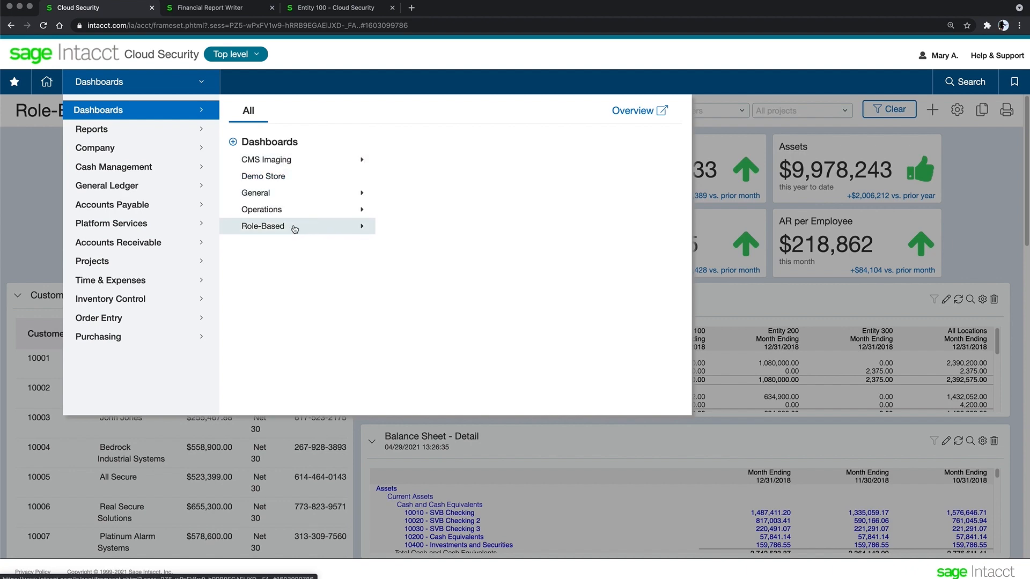
click(339, 226)
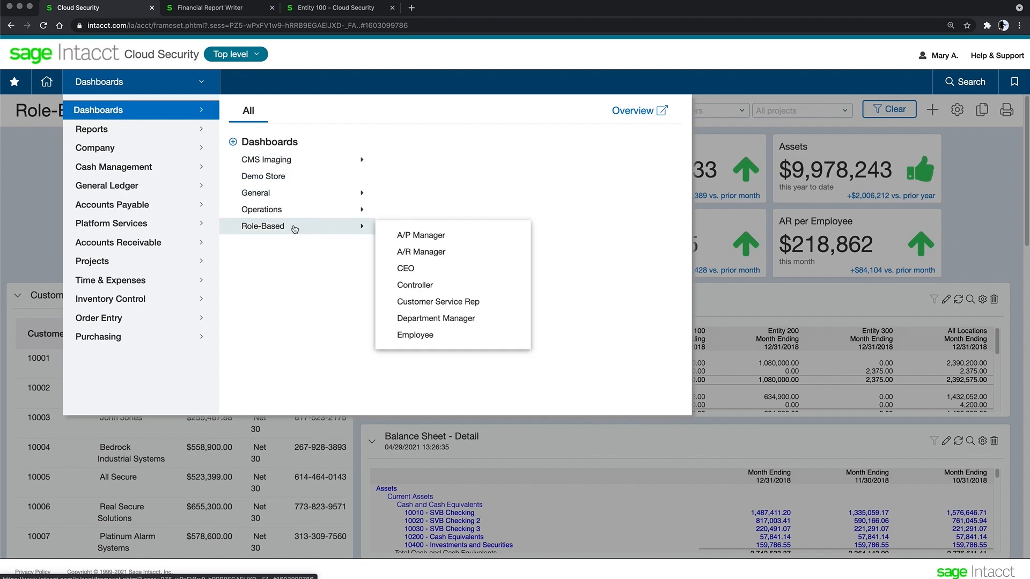
click(286, 143)
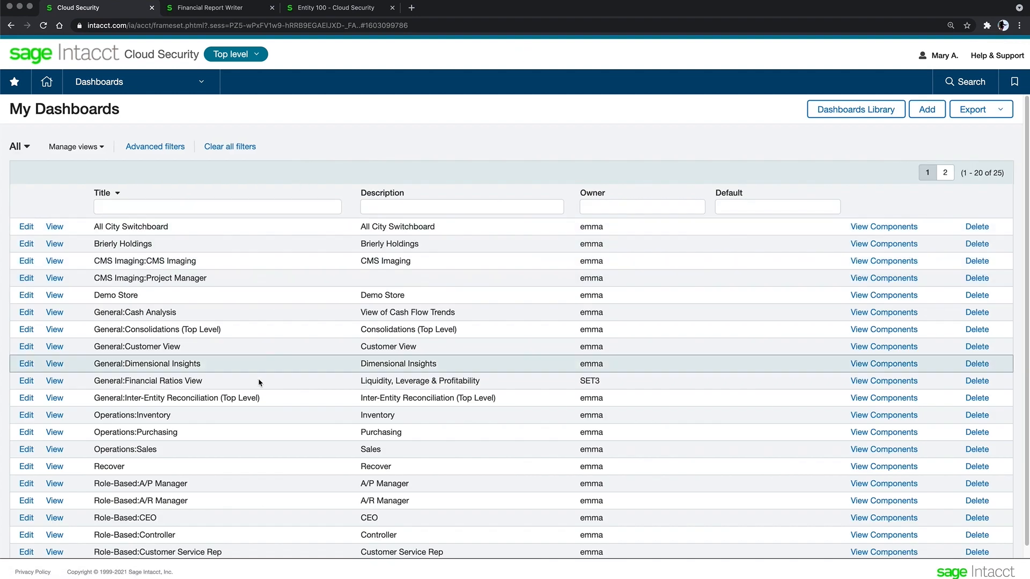